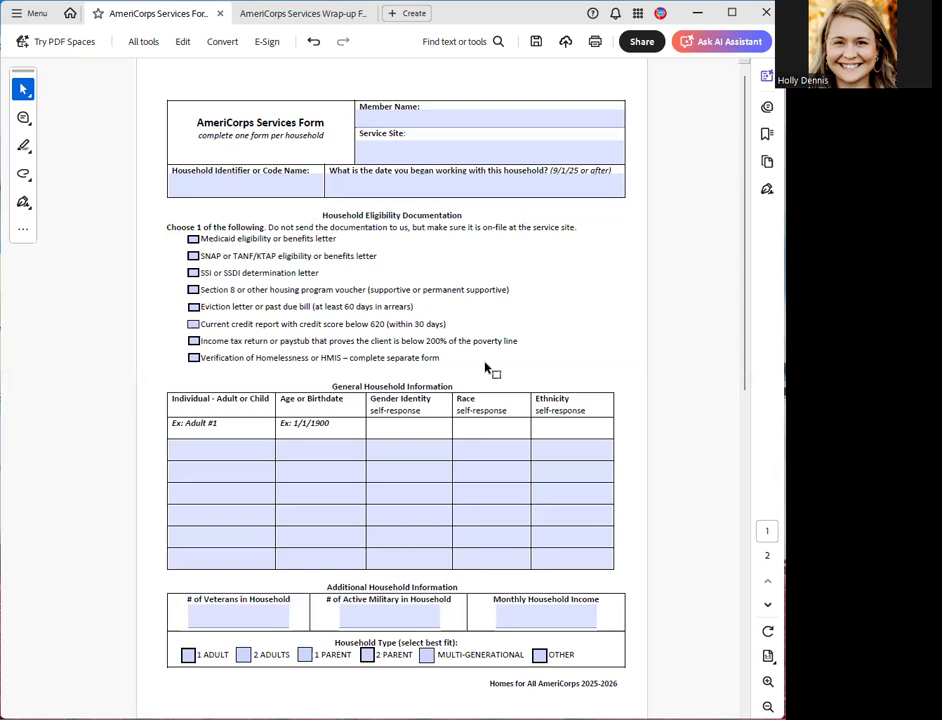
- Fill in the member's full name and enter HHCK as the service site on the AmeriCorps Services Form
{"action": "left_click", "coordinate": [383, 119]}
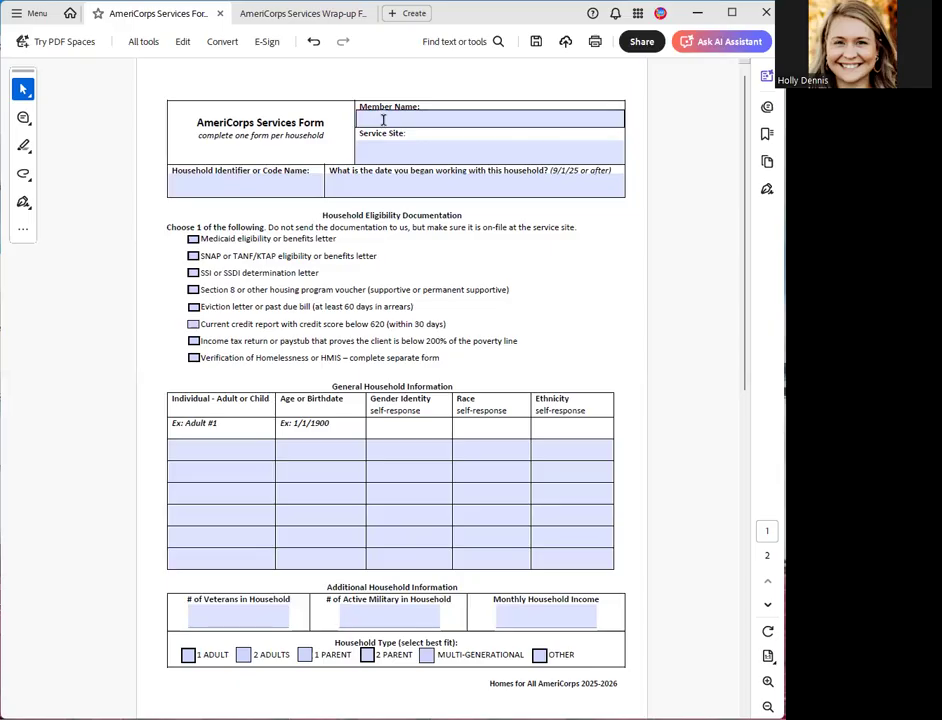
{"action": "left_click", "coordinate": [470, 123]}
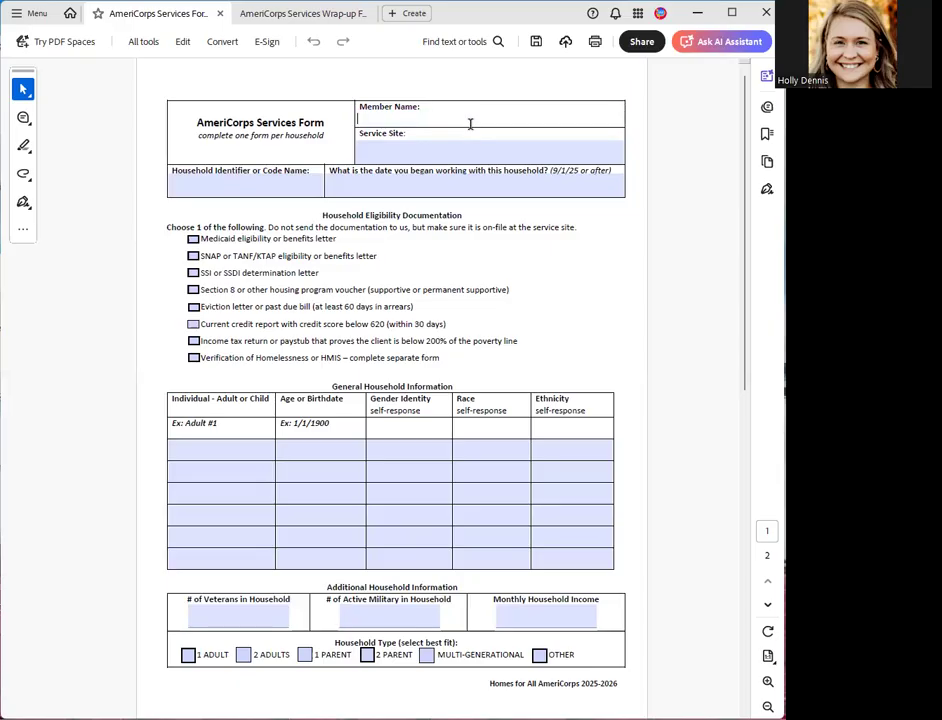
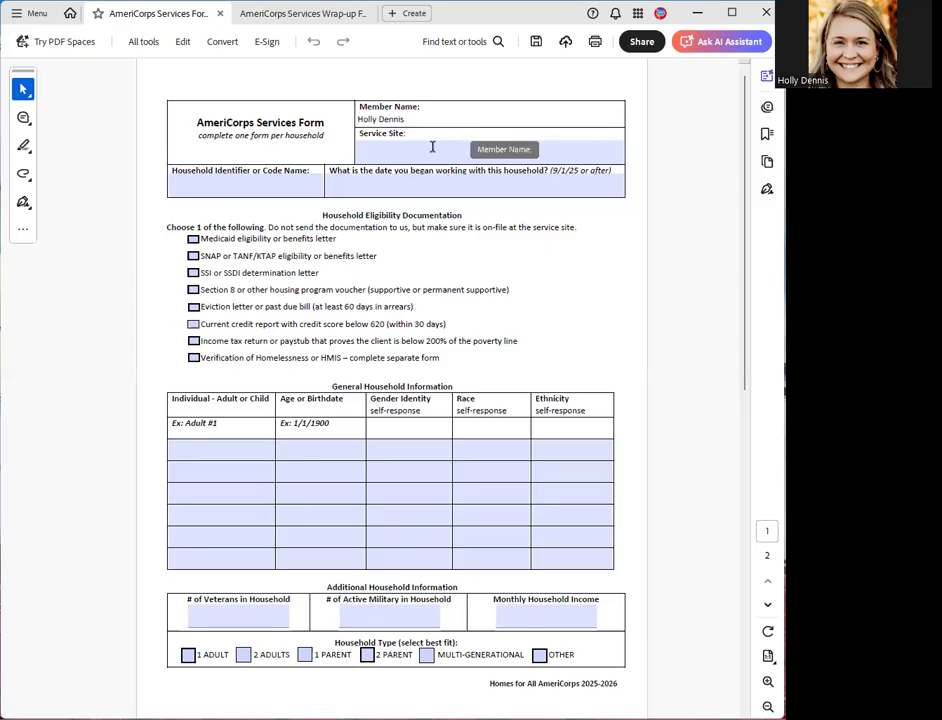
{"action": "left_click", "coordinate": [435, 148]}
{"action": "type", "text": "HHCK"}
- Enter the household's identifier code in the Household Identifier or Code Name field
{"action": "left_click", "coordinate": [251, 185]}
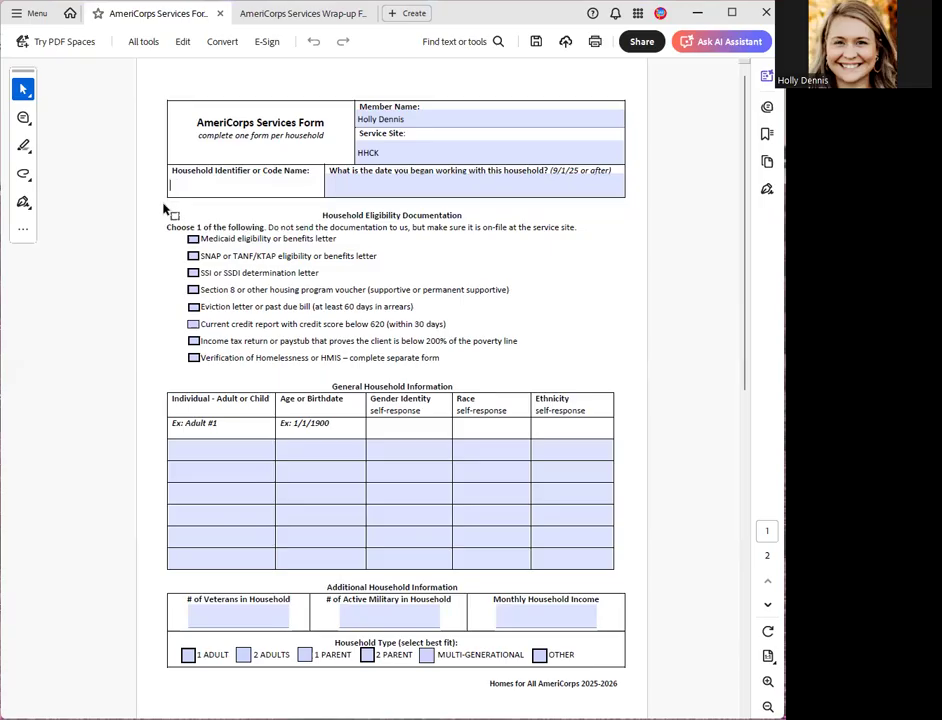
- Enter 9/25/2025 as the date work with the household began and select Medicaid eligibility or benefits letter as the eligibility documentation
{"action": "left_click", "coordinate": [350, 187]}
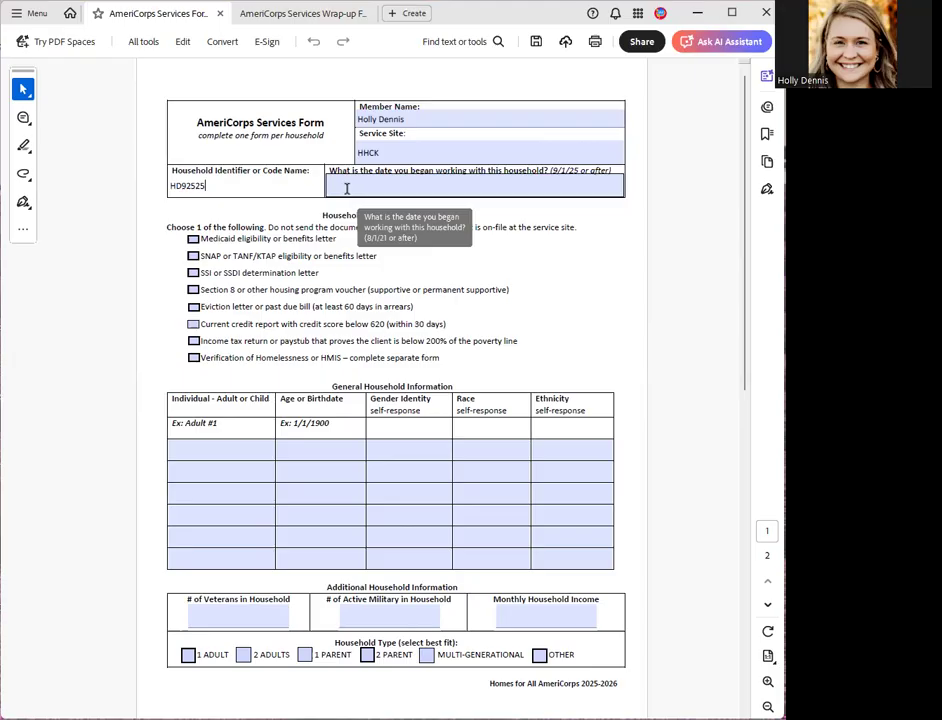
{"action": "left_click", "coordinate": [347, 188]}
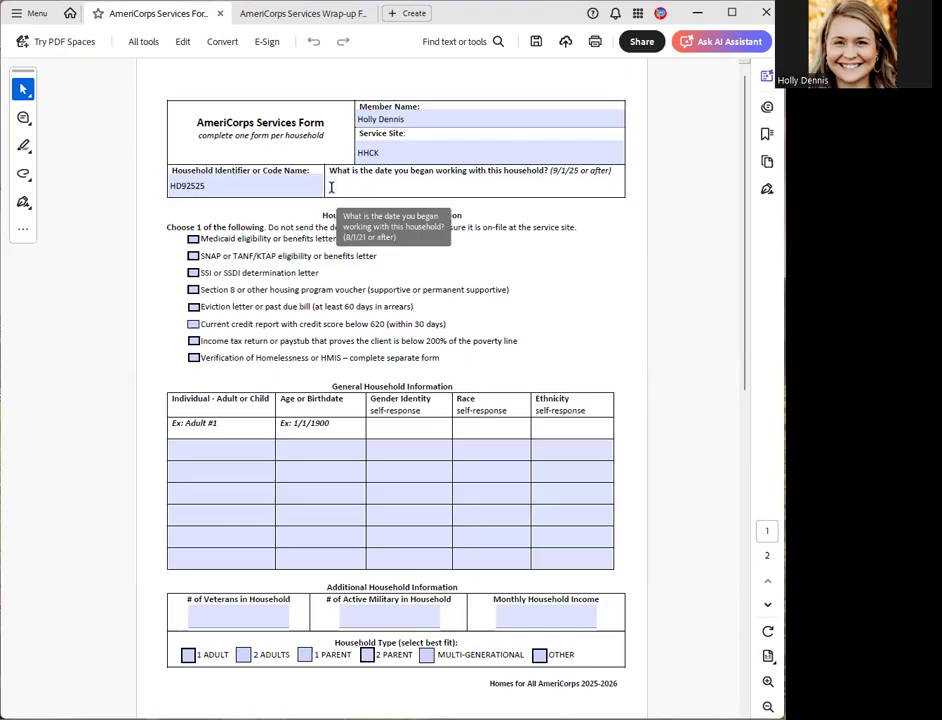
{"action": "type", "text": "9/25/2025"}
{"action": "left_click", "coordinate": [158, 235]}
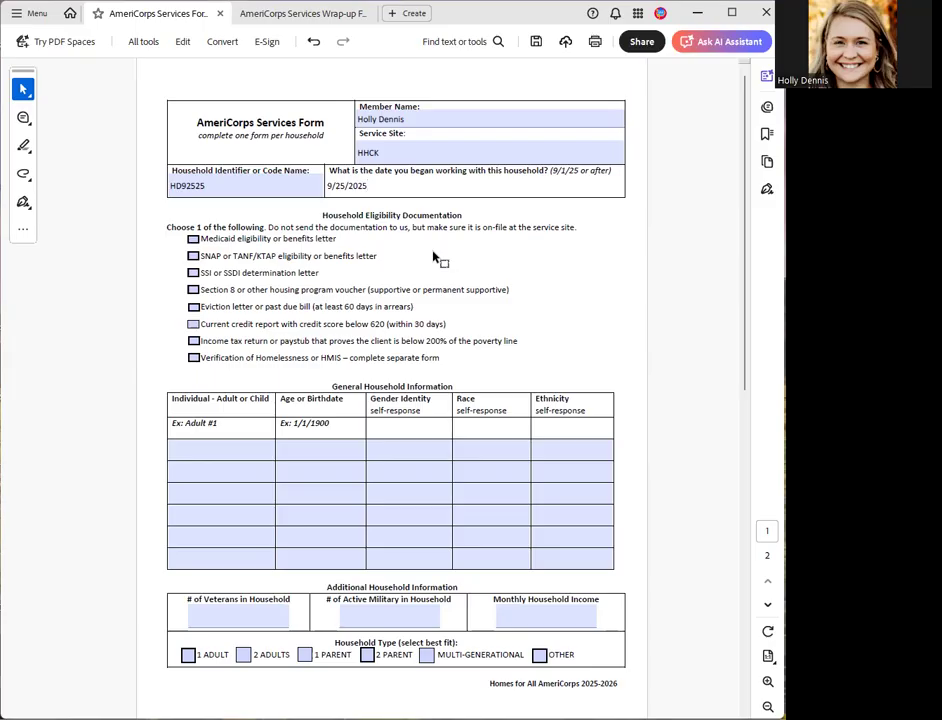
{"action": "left_click", "coordinate": [194, 240]}
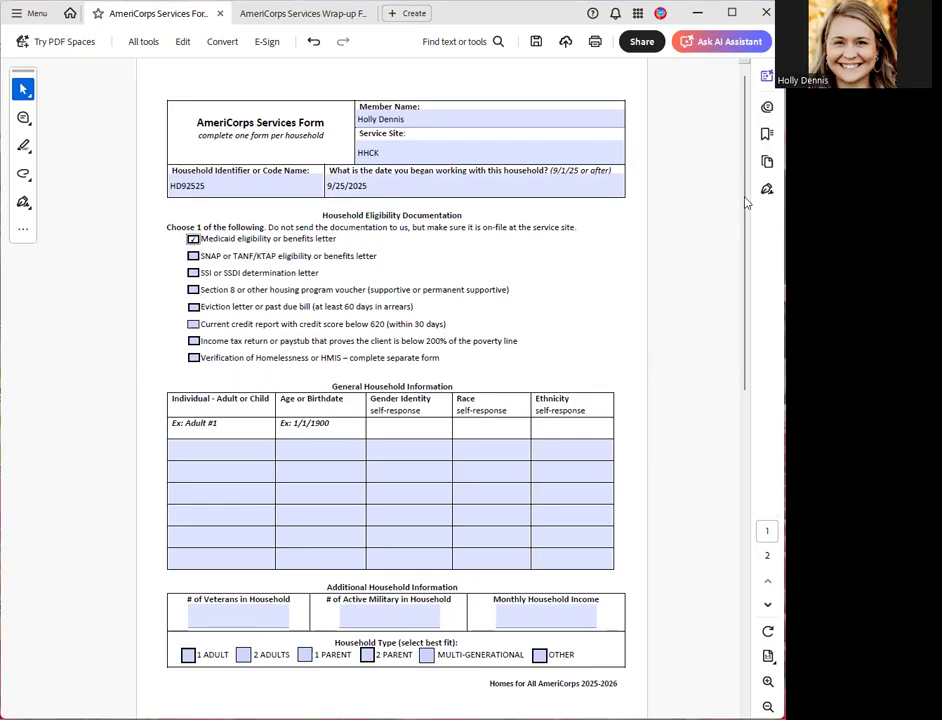
- Enter Adult #1 as the first individual in the General Household Information table
{"action": "left_click_drag", "start_coordinate": [742, 230], "coordinate": [738, 290]}
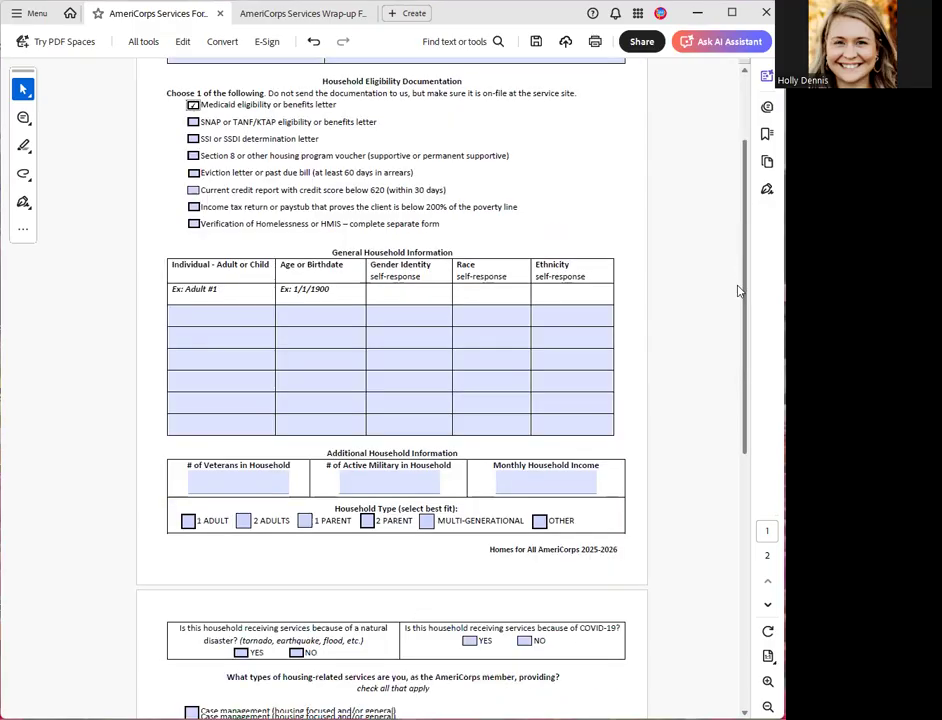
{"action": "scroll", "coordinate": [175, 187], "scroll_direction": "down", "scroll_amount": 3}
{"action": "left_click", "coordinate": [185, 185]}
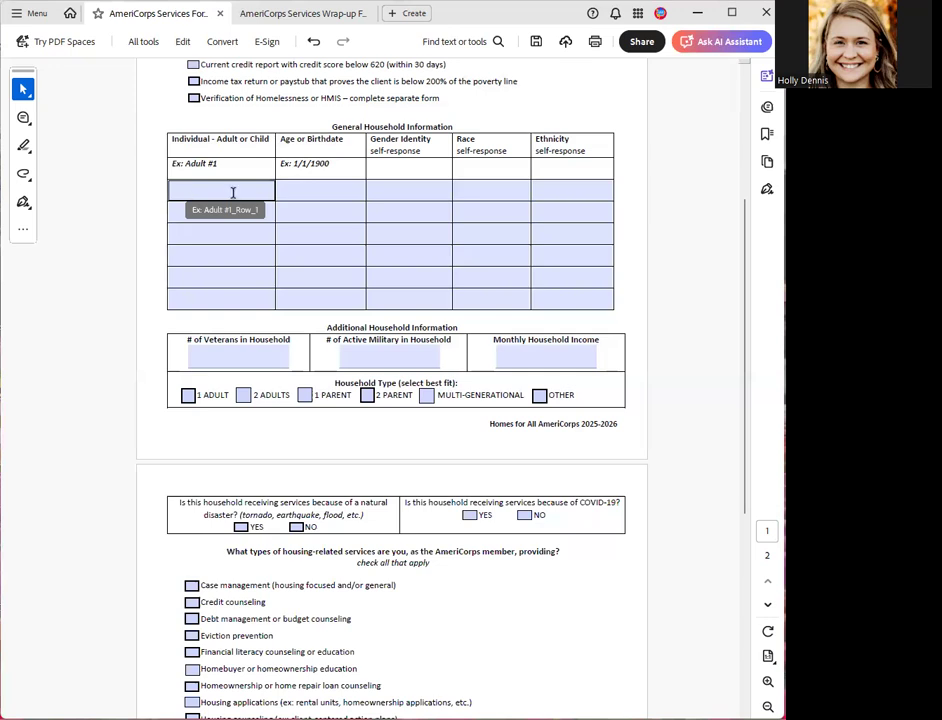
{"action": "left_click", "coordinate": [235, 192]}
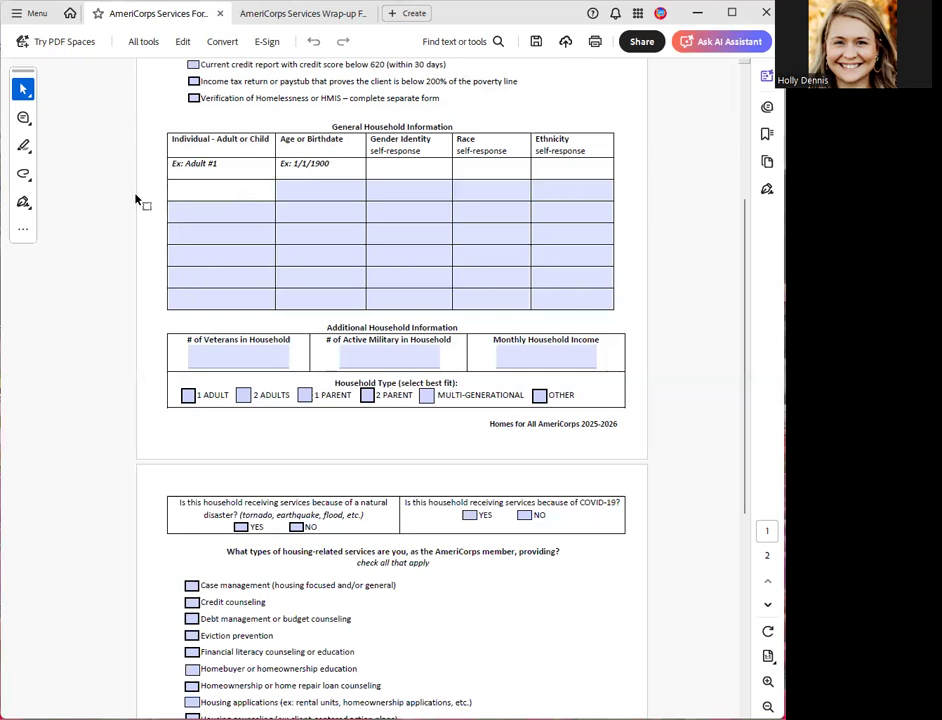
{"action": "type", "text": "Adult #1"}
- Enter the birthdate for Adult #1
{"action": "left_click", "coordinate": [298, 191]}
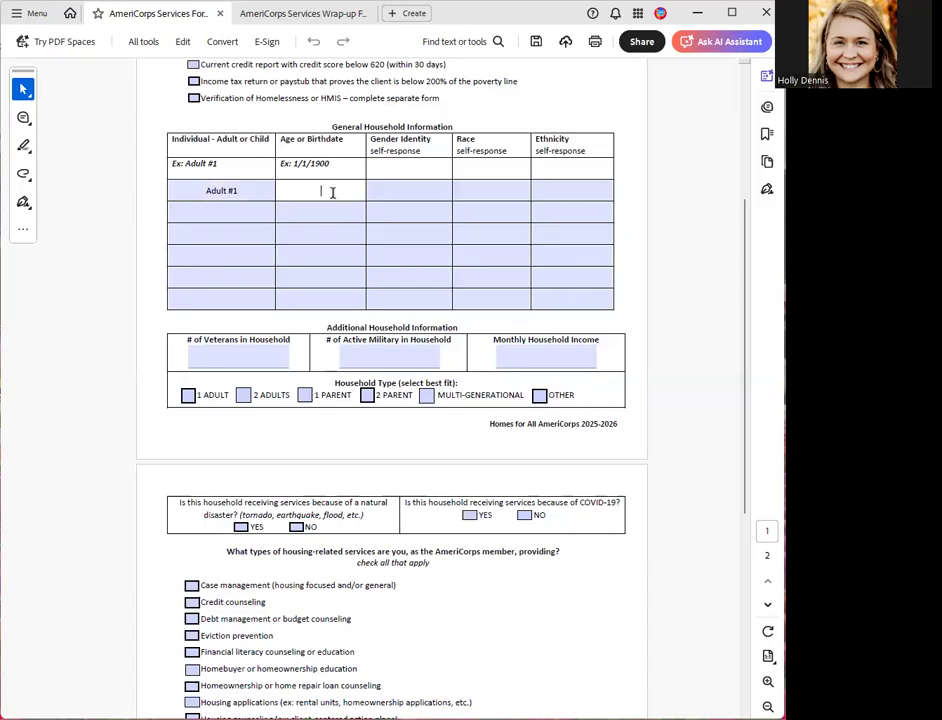
{"action": "type", "text": "12/10"}
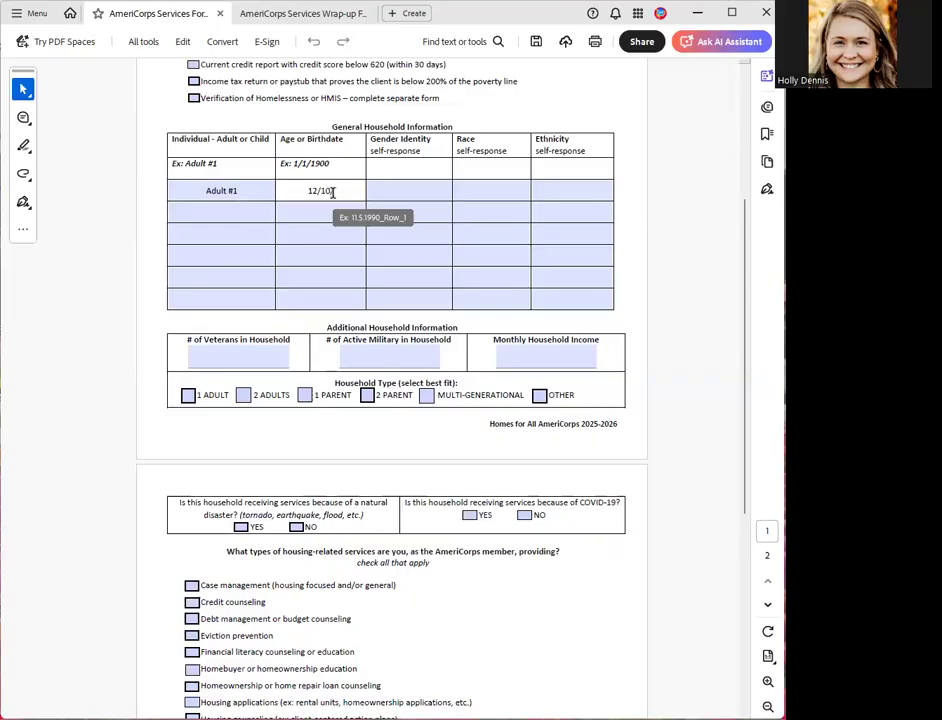
{"action": "type", "text": "/1985"}
- Enter F as the gender identity and W as the race for Adult #1
{"action": "left_click", "coordinate": [421, 194]}
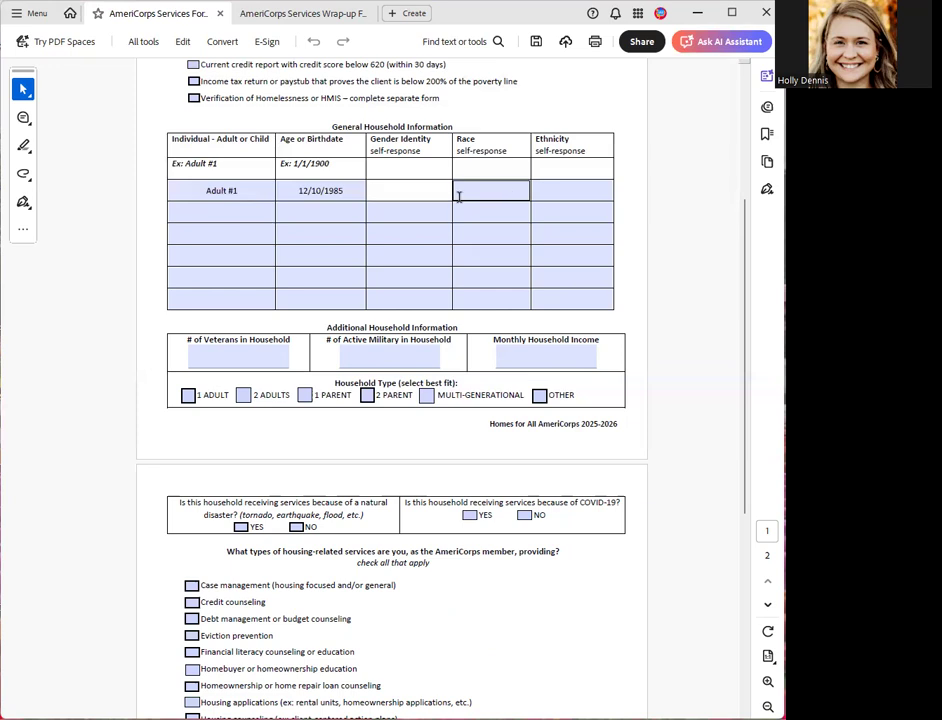
{"action": "left_click", "coordinate": [416, 193]}
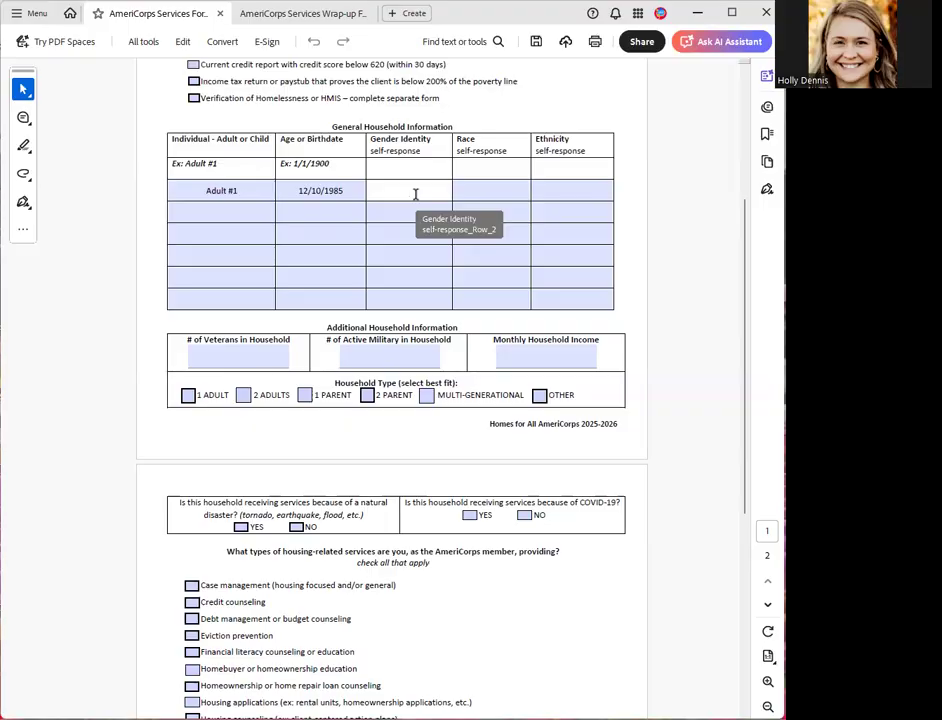
{"action": "type", "text": "F"}
{"action": "left_click", "coordinate": [491, 190]}
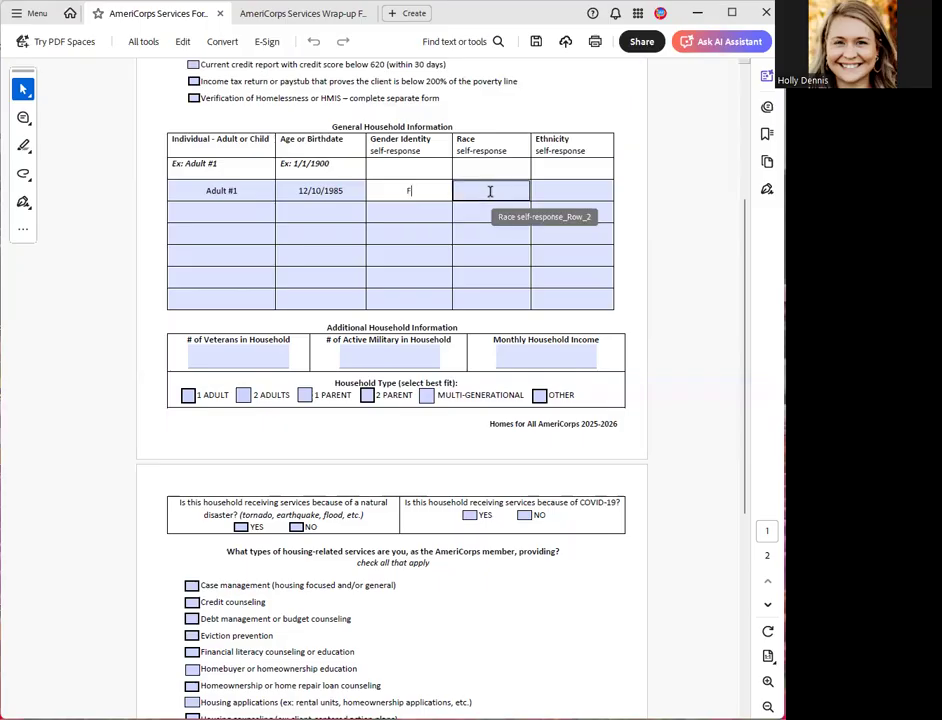
{"action": "left_click", "coordinate": [492, 191]}
{"action": "type", "text": "W"}
- Enter Non-hispanic as the ethnicity for Adult #1
{"action": "left_click", "coordinate": [573, 190]}
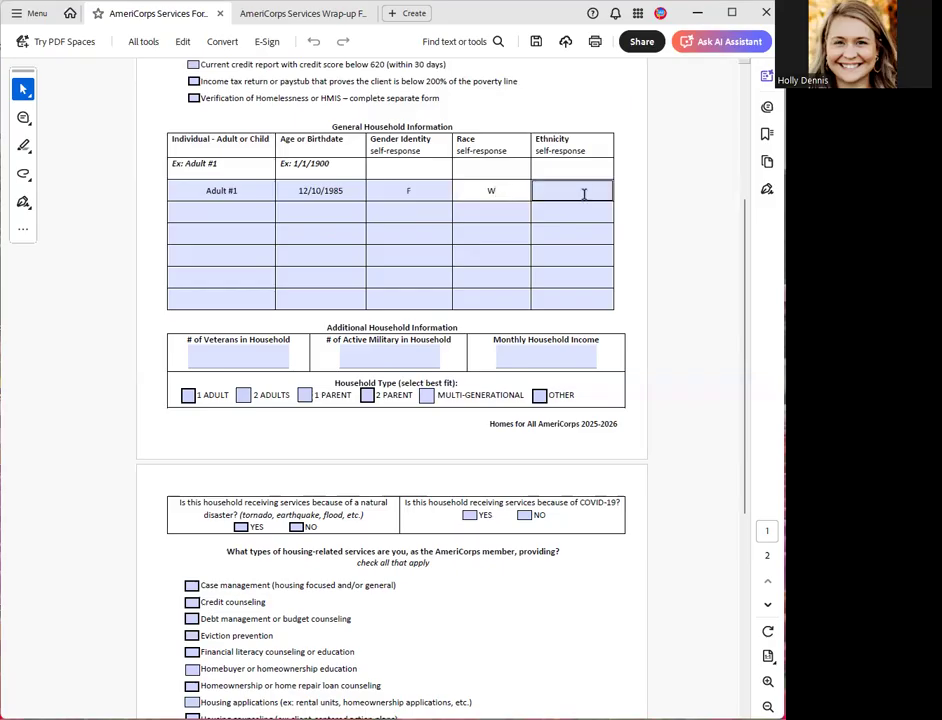
{"action": "left_click", "coordinate": [584, 194]}
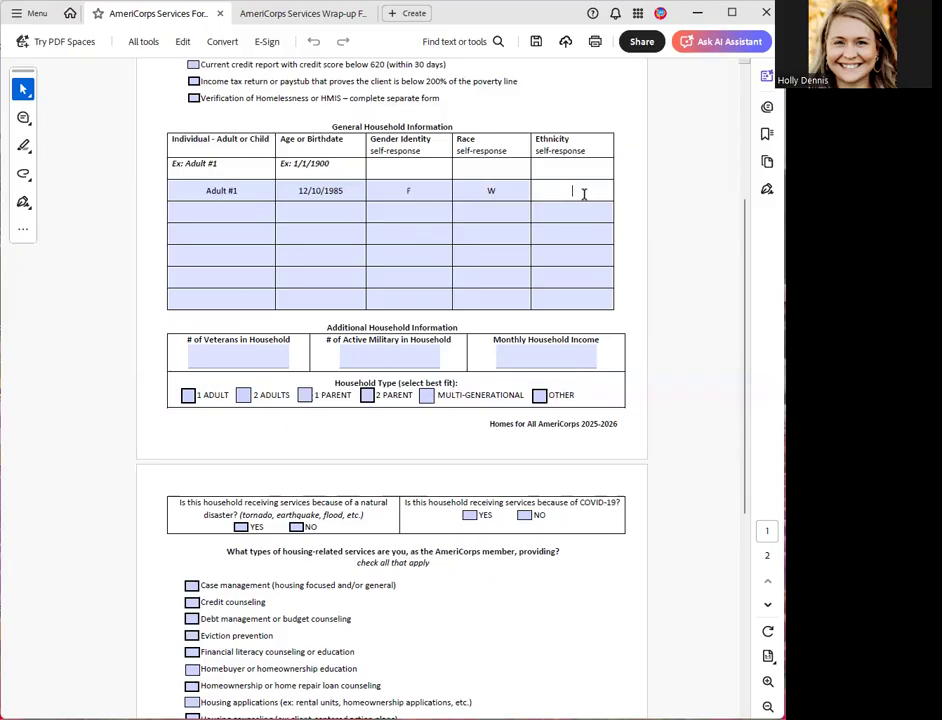
{"action": "type", "text": "Non-Hispanic"}
- Add Child #1 in the second row of the household table and fill in the child's birthdate
{"action": "left_click", "coordinate": [221, 214]}
{"action": "left_click", "coordinate": [223, 215]}
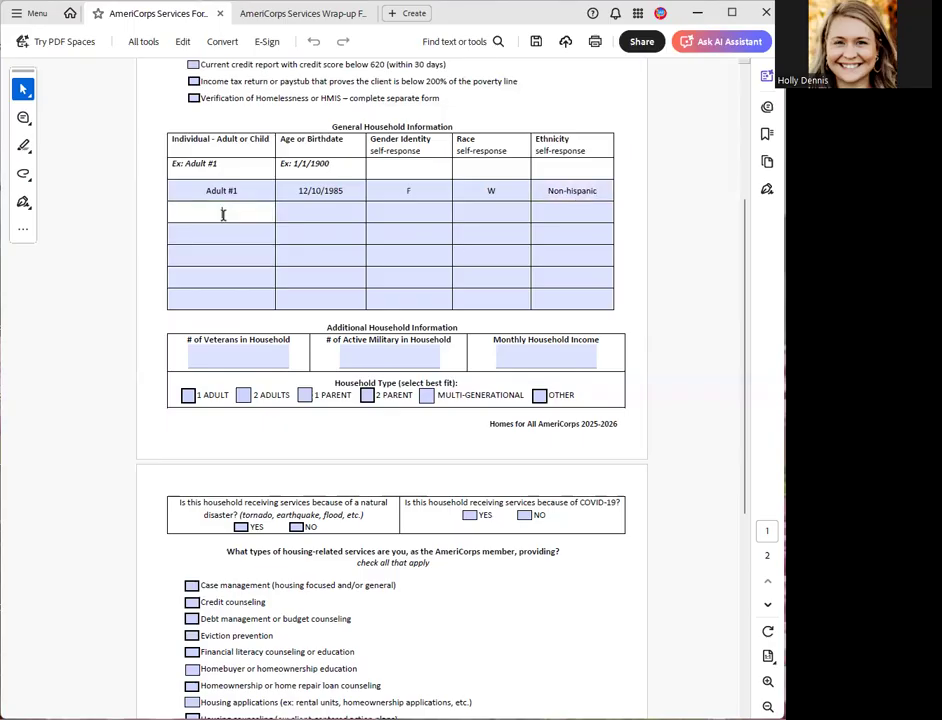
{"action": "type", "text": "Child #1"}
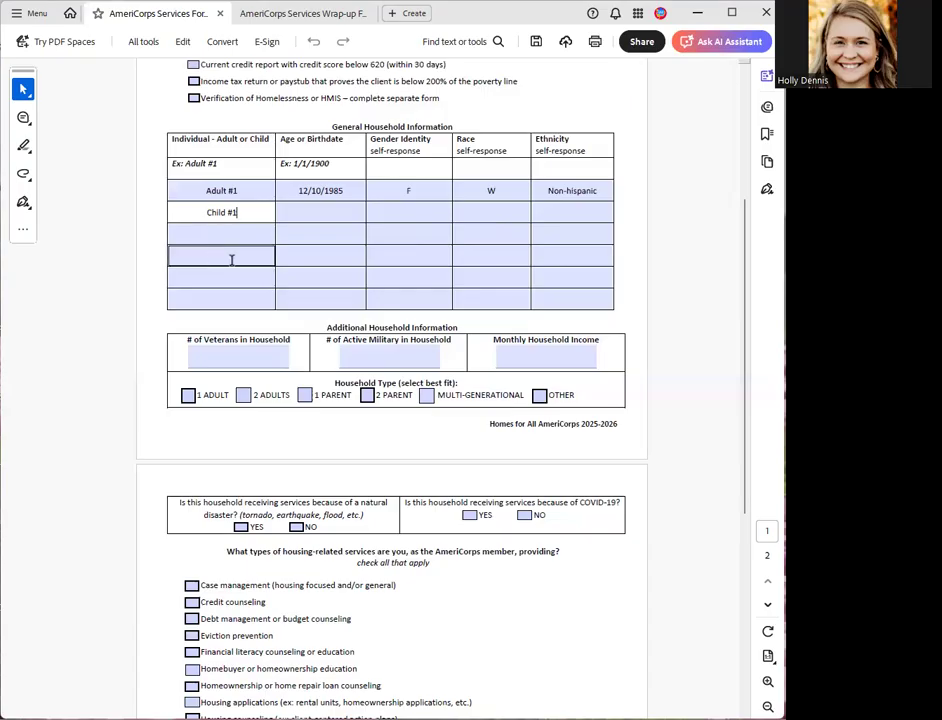
{"action": "left_click", "coordinate": [311, 215]}
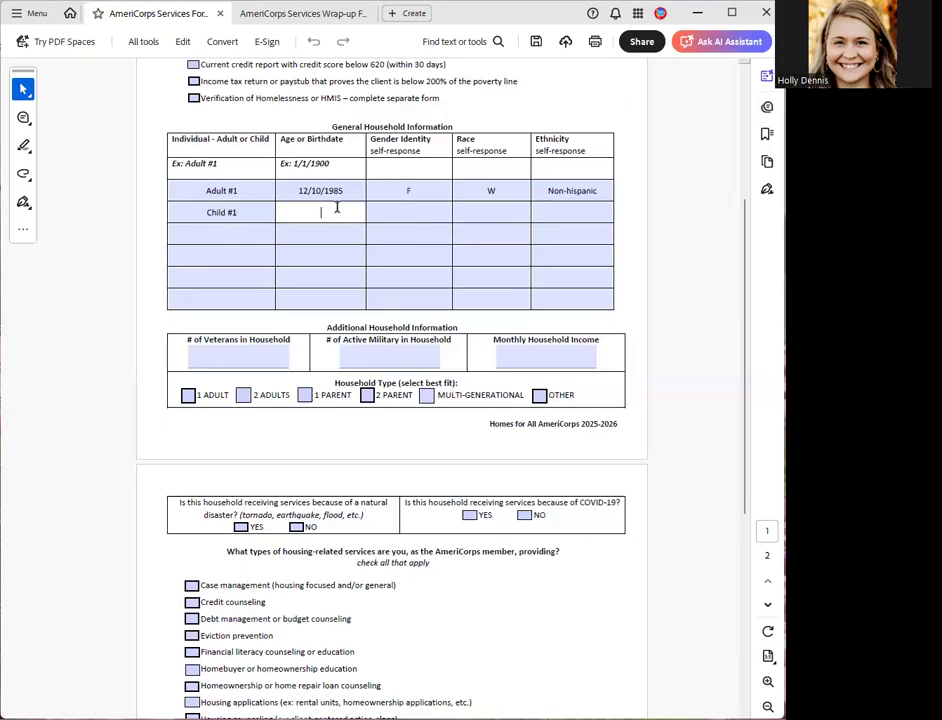
{"action": "type", "text": "04/"}
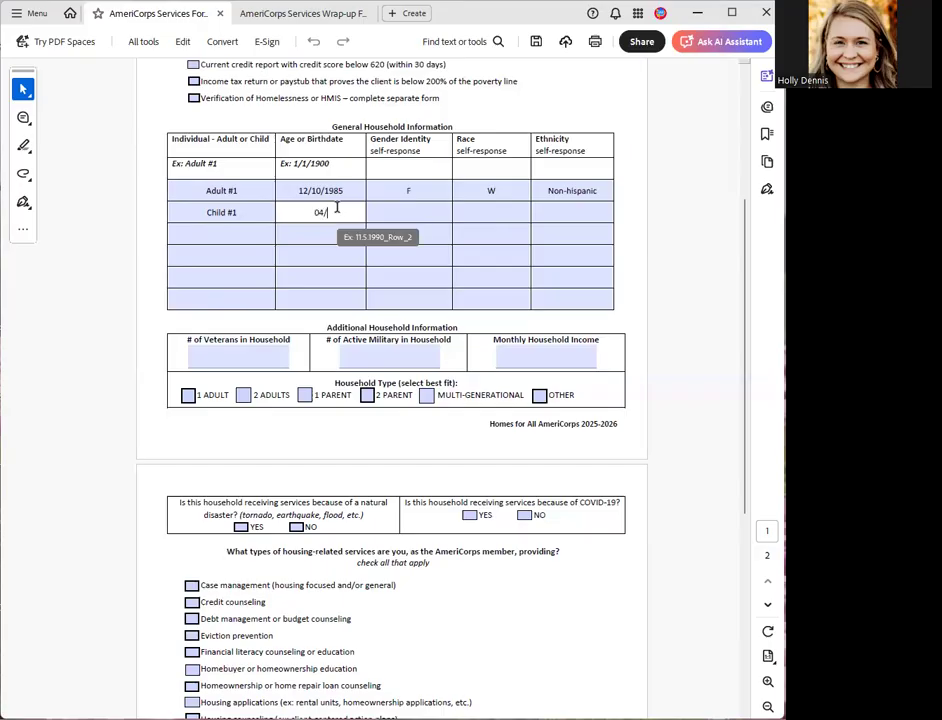
{"action": "type", "text": "08/"}
{"action": "type", "text": "/"}
{"action": "type", "text": "20"}
{"action": "type", "text": "14"}
- Enter M as the gender identity, W as the race and Non-hispanic as the ethnicity for Child #1
{"action": "left_click", "coordinate": [406, 214]}
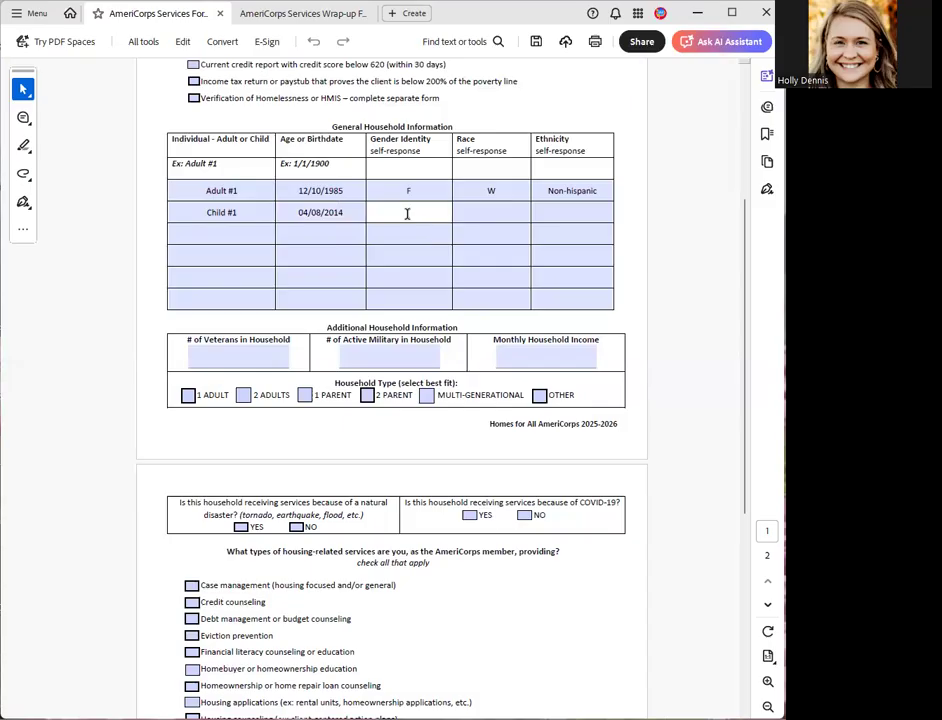
{"action": "type", "text": "M"}
{"action": "left_click", "coordinate": [488, 212]}
{"action": "type", "text": "W"}
{"action": "left_click", "coordinate": [564, 212]}
{"action": "type", "text": "Non-hispanic"}
{"action": "left_click", "coordinate": [347, 250]}
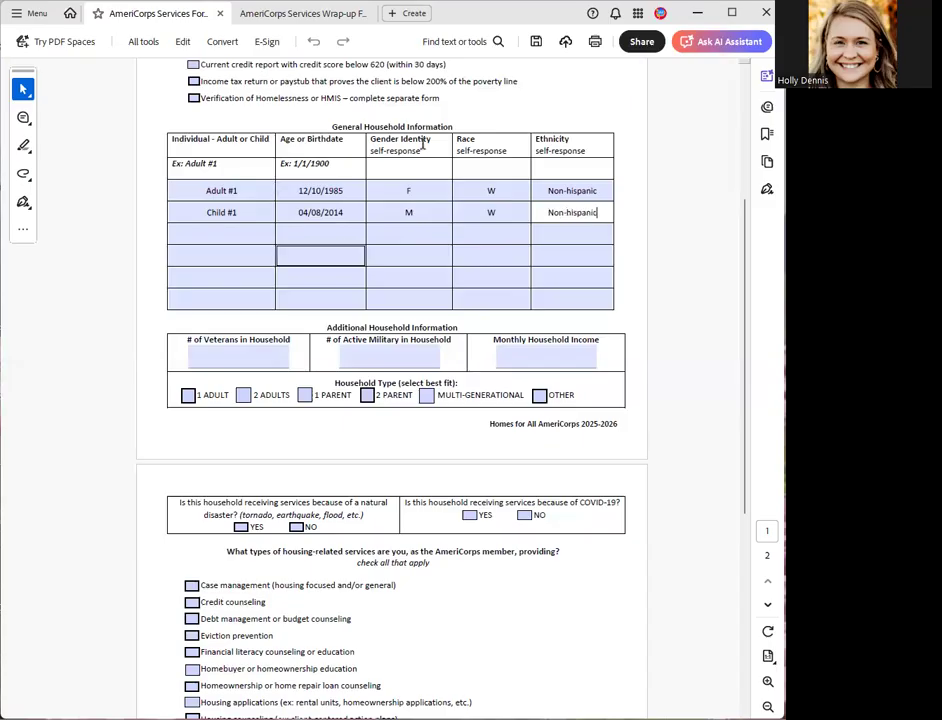
- Enter 0 for both the number of veterans and the number of active military in the household
{"action": "scroll", "coordinate": [223, 315], "scroll_direction": "down", "scroll_amount": 1}
{"action": "left_click", "coordinate": [223, 318]}
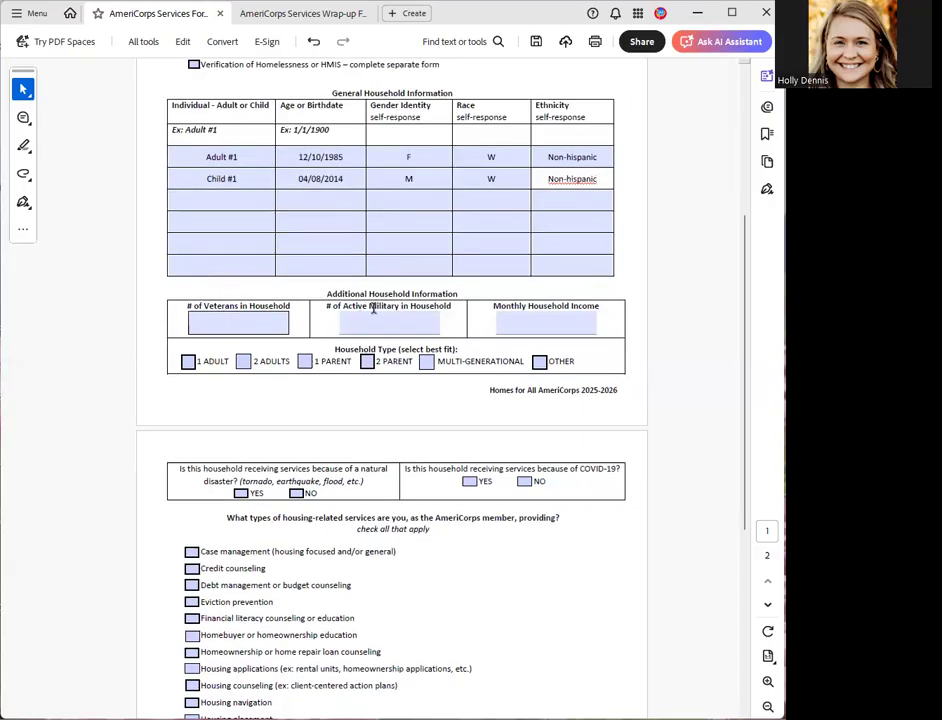
{"action": "left_click", "coordinate": [261, 328]}
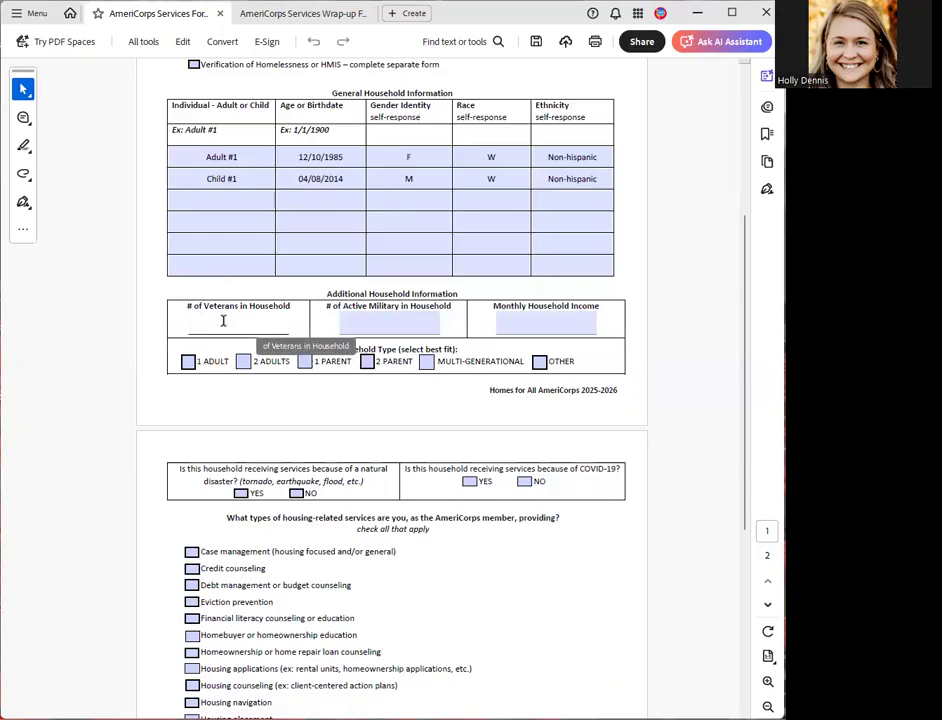
{"action": "type", "text": "0"}
{"action": "left_click", "coordinate": [332, 318]}
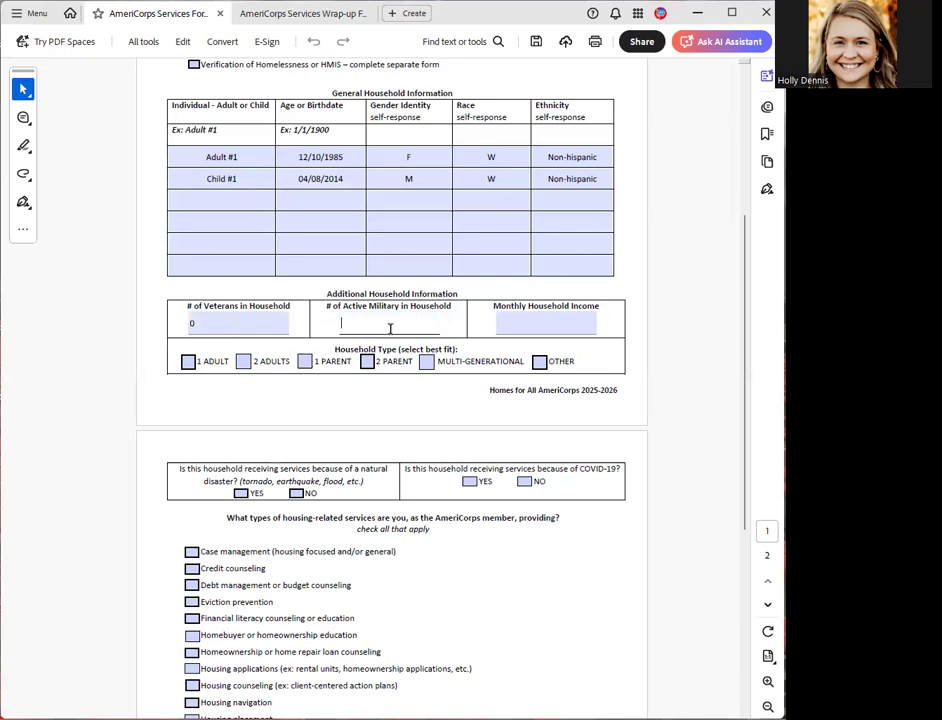
{"action": "type", "text": "0"}
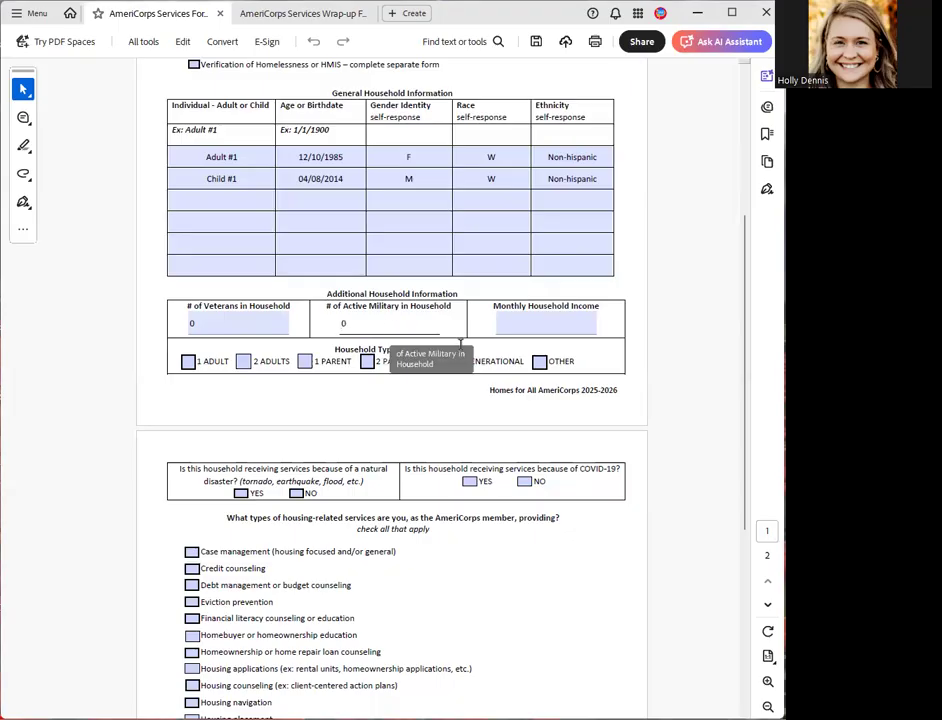
- Enter $756 as the monthly household income
{"action": "left_click", "coordinate": [551, 324]}
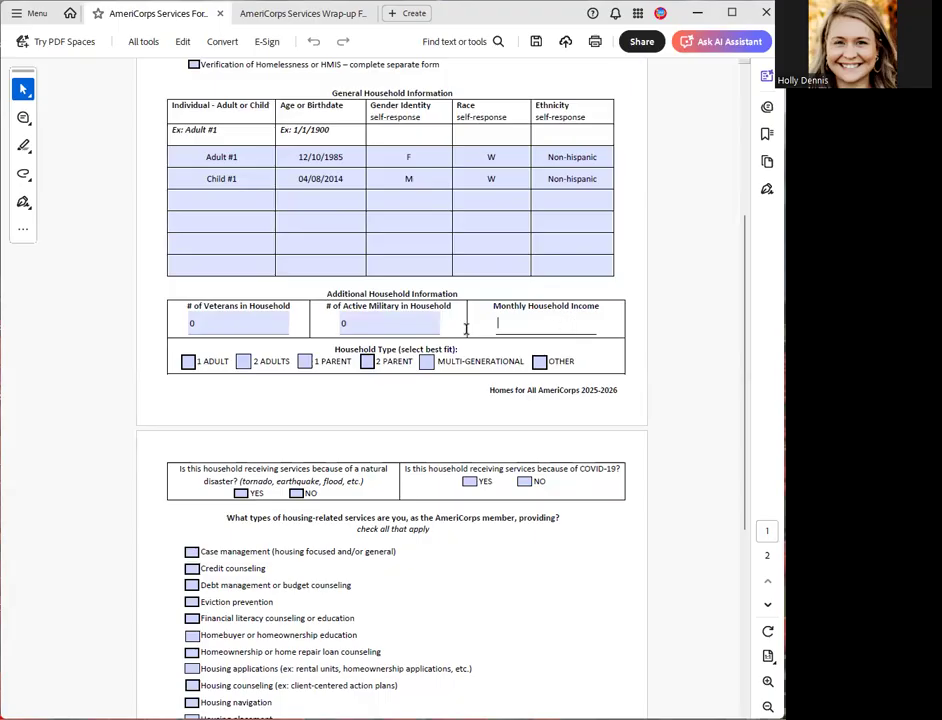
{"action": "left_click", "coordinate": [212, 180]}
{"action": "left_click", "coordinate": [433, 324]}
{"action": "left_click", "coordinate": [522, 323]}
{"action": "type", "text": "$"}
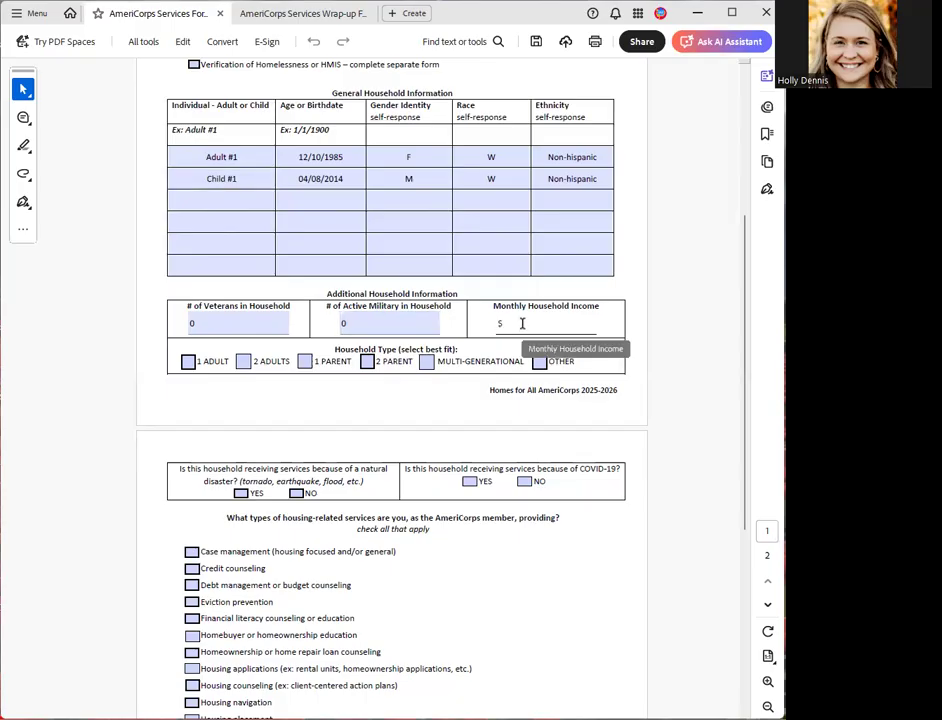
{"action": "type", "text": "756"}
{"action": "left_click", "coordinate": [543, 321]}
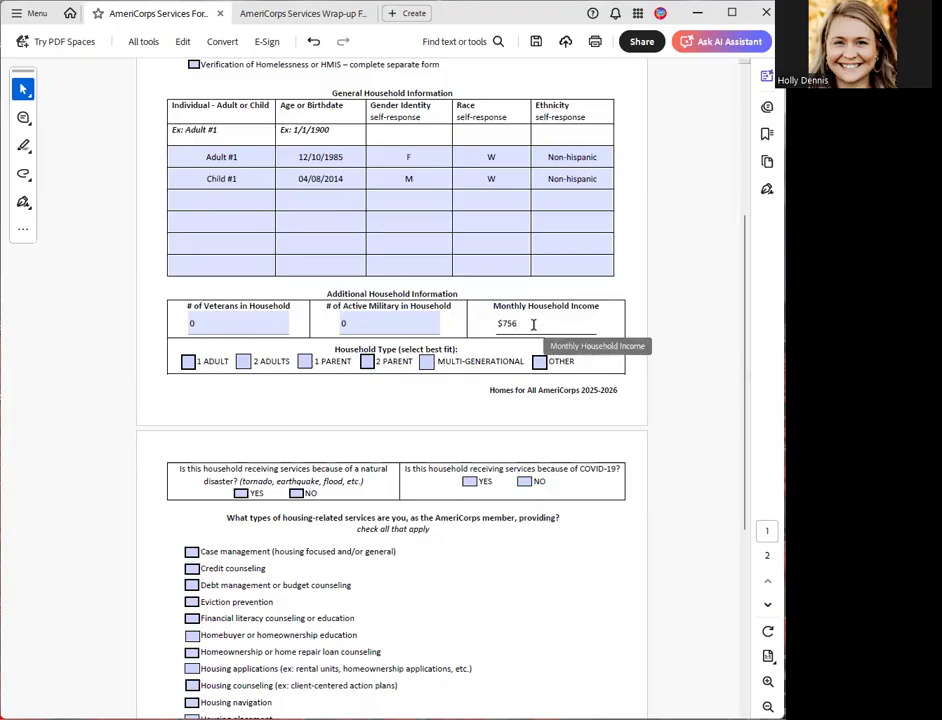
- Select 1 Parent as the household type, leaving 1 Adult unselected
{"action": "left_click", "coordinate": [188, 362]}
{"action": "left_click", "coordinate": [188, 363]}
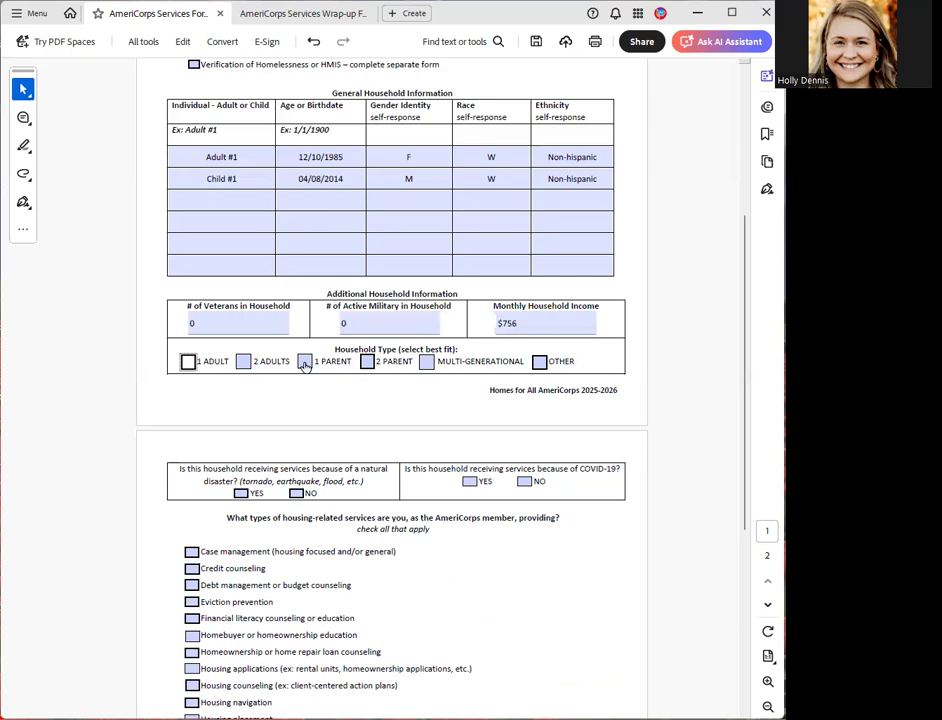
{"action": "left_click", "coordinate": [305, 363]}
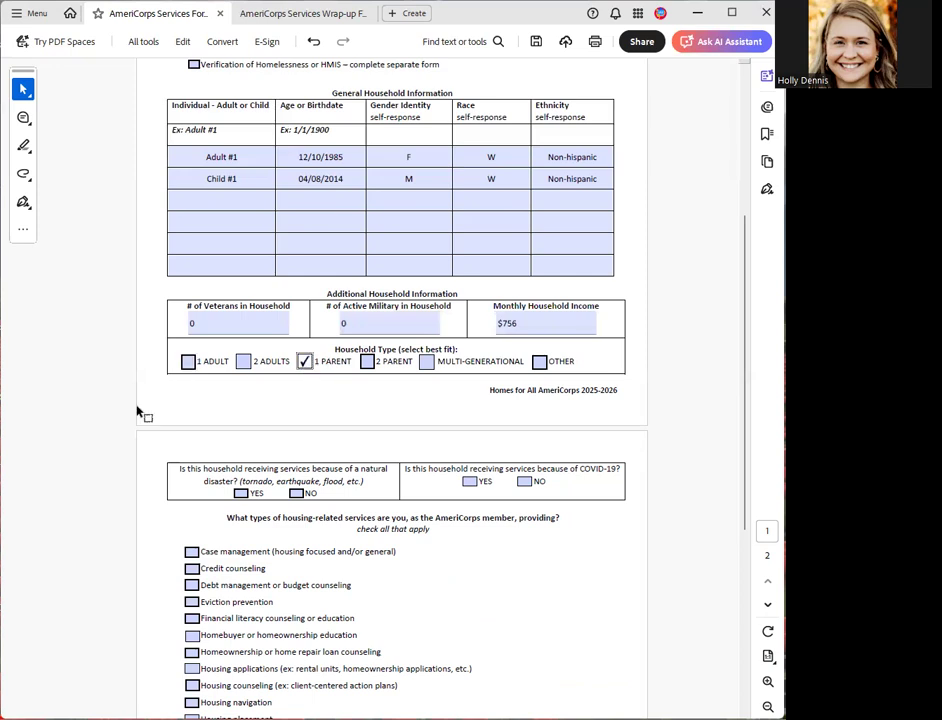
- Answer No to both the natural disaster and the COVID-19 service questions on the second page
{"action": "scroll", "coordinate": [139, 412], "scroll_direction": "down", "scroll_amount": 1}
{"action": "scroll", "coordinate": [742, 358], "scroll_direction": "down", "scroll_amount": 2}
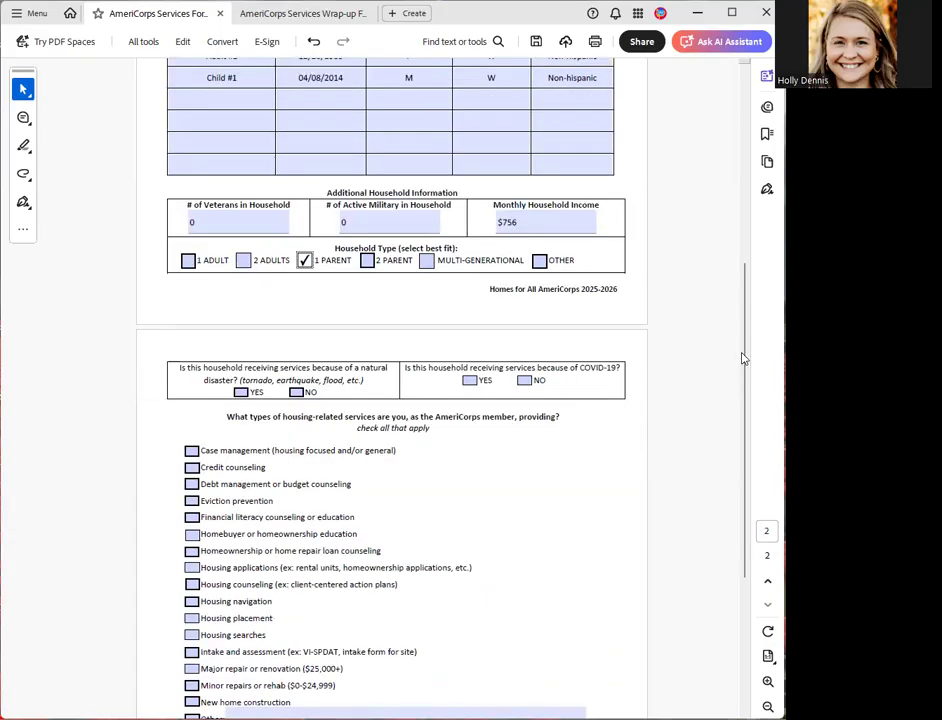
{"action": "scroll", "coordinate": [746, 414], "scroll_direction": "down", "scroll_amount": 2}
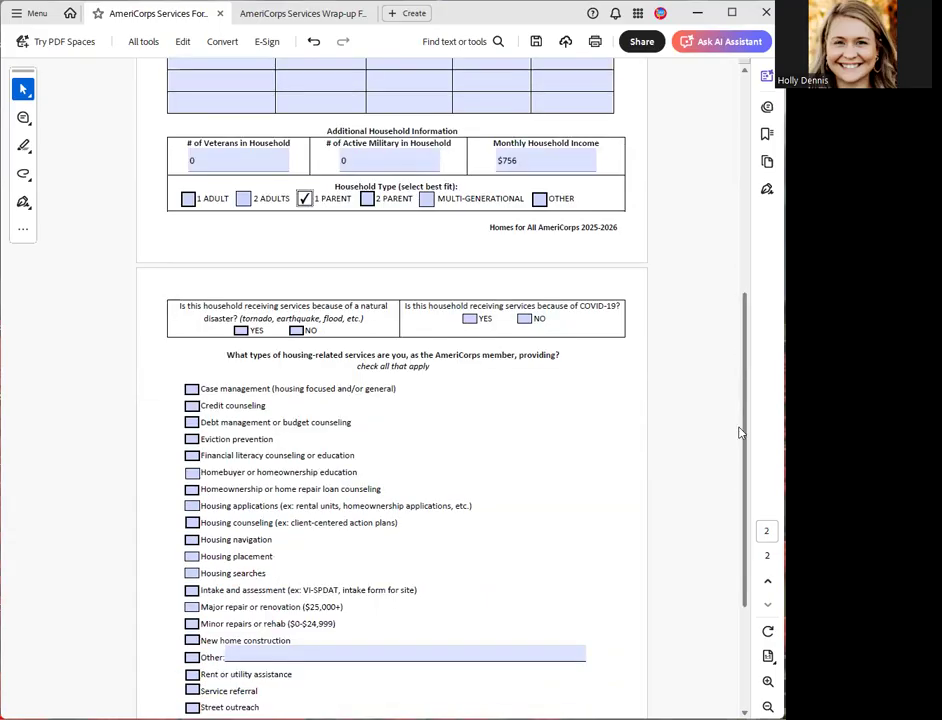
{"action": "scroll", "coordinate": [740, 435], "scroll_direction": "down", "scroll_amount": 3}
{"action": "scroll", "coordinate": [225, 204], "scroll_direction": "down", "scroll_amount": 1}
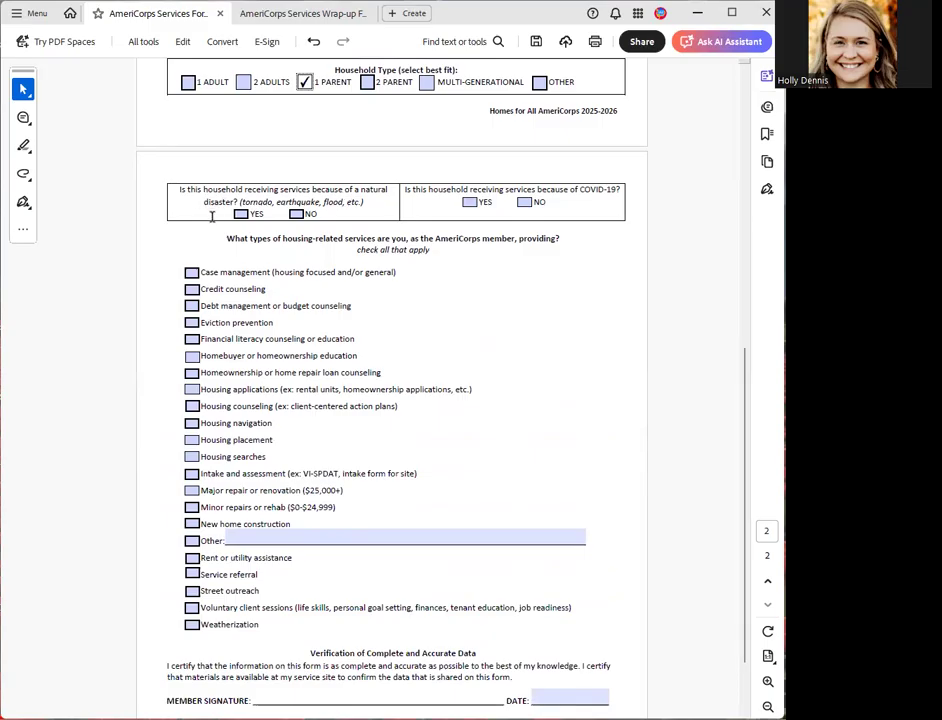
{"action": "left_click", "coordinate": [301, 214]}
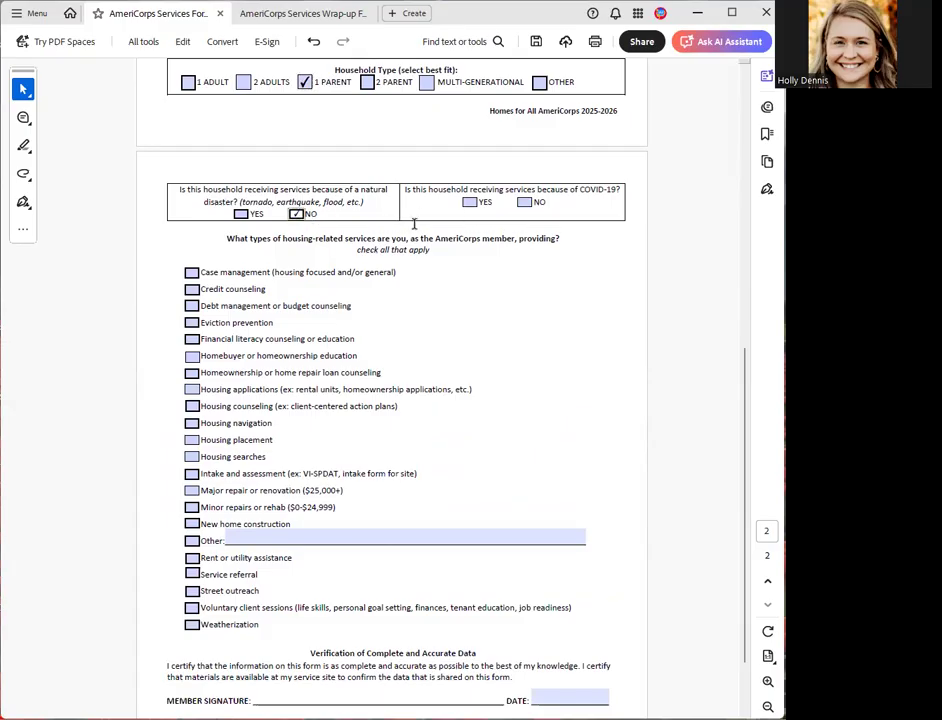
{"action": "left_click", "coordinate": [527, 203]}
- Mark Eviction prevention as the housing-related service being provided
{"action": "left_click_drag", "start_coordinate": [744, 399], "coordinate": [739, 457]}
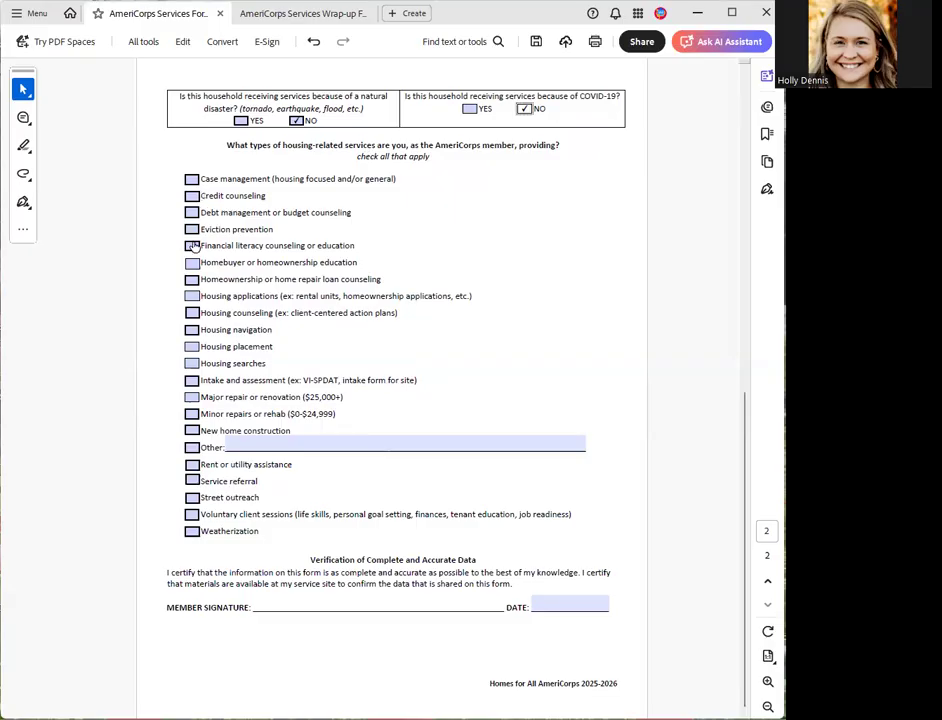
{"action": "left_click", "coordinate": [191, 229]}
{"action": "left_click", "coordinate": [595, 604]}
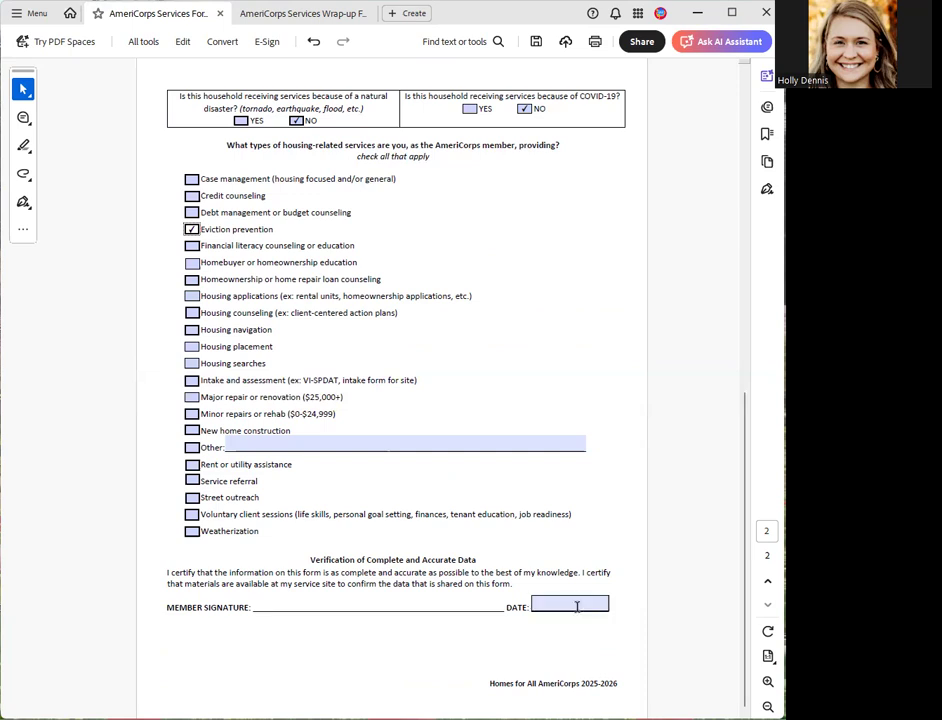
- Review both pages of the Services Form, from the household details to the service checklist and the member signature section
{"action": "scroll", "coordinate": [418, 468], "scroll_direction": "up", "scroll_amount": 1}
{"action": "left_click", "coordinate": [418, 470]}
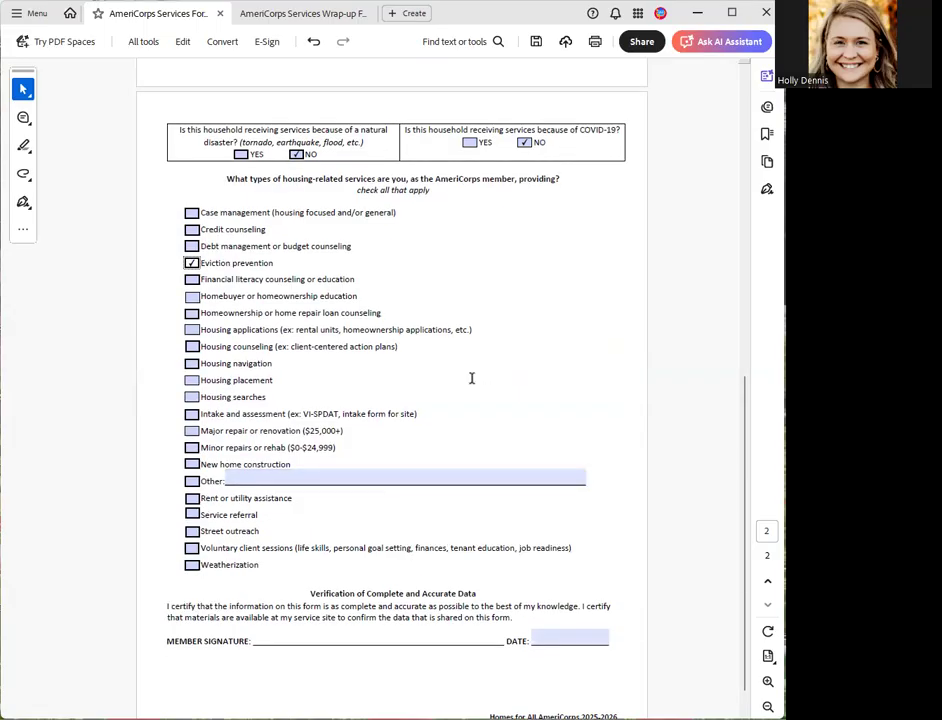
{"action": "scroll", "coordinate": [472, 378], "scroll_direction": "up", "scroll_amount": 3}
{"action": "scroll", "coordinate": [474, 384], "scroll_direction": "up", "scroll_amount": 2}
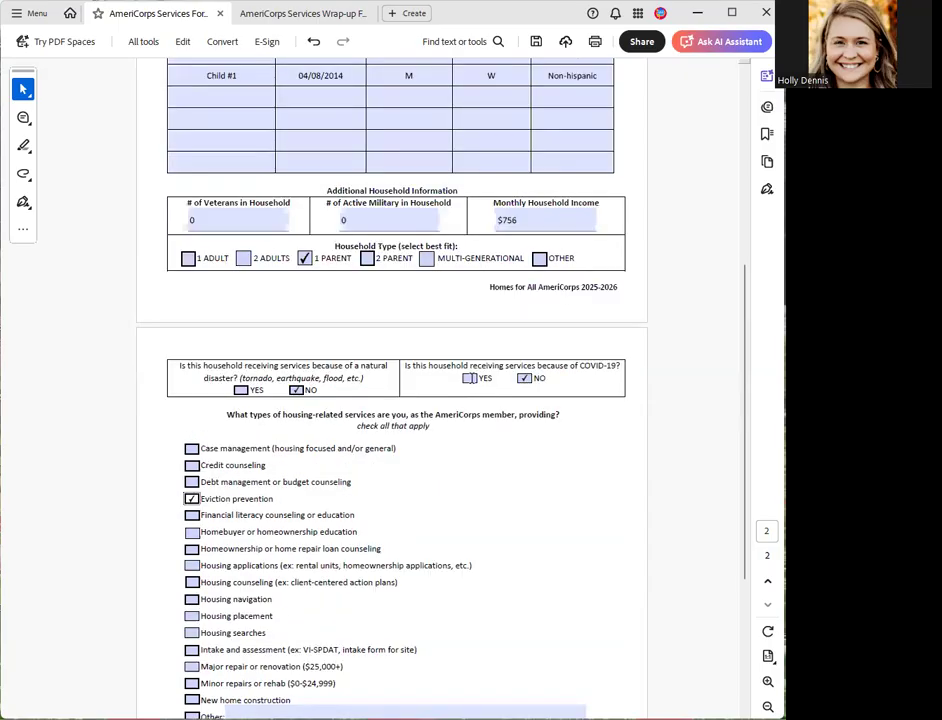
{"action": "scroll", "coordinate": [474, 384], "scroll_direction": "up", "scroll_amount": 4}
{"action": "scroll", "coordinate": [464, 378], "scroll_direction": "up", "scroll_amount": 2}
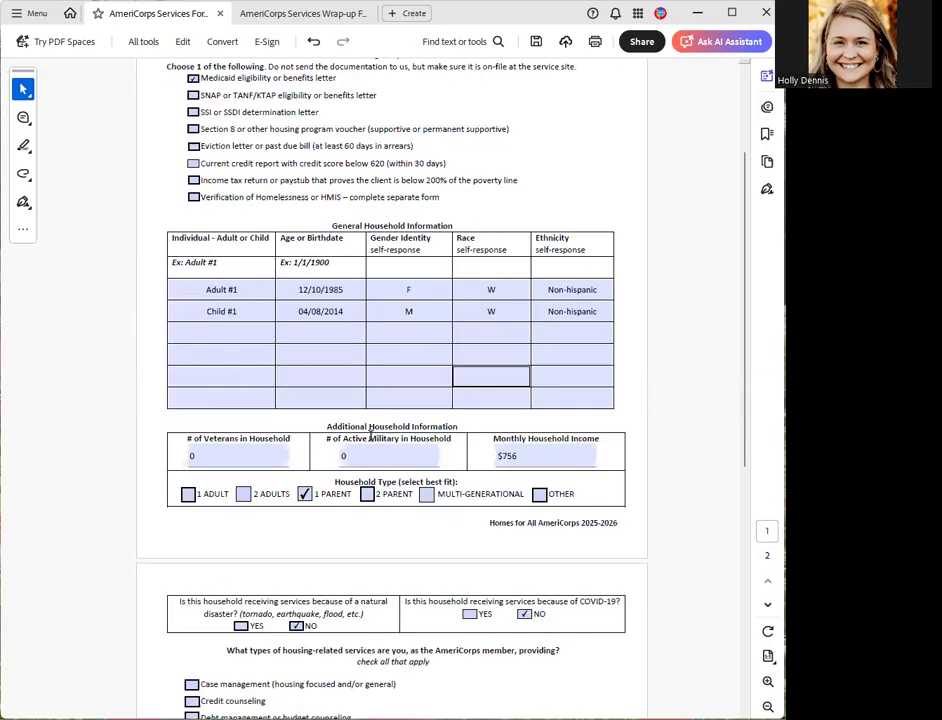
{"action": "scroll", "coordinate": [370, 435], "scroll_direction": "up", "scroll_amount": 2}
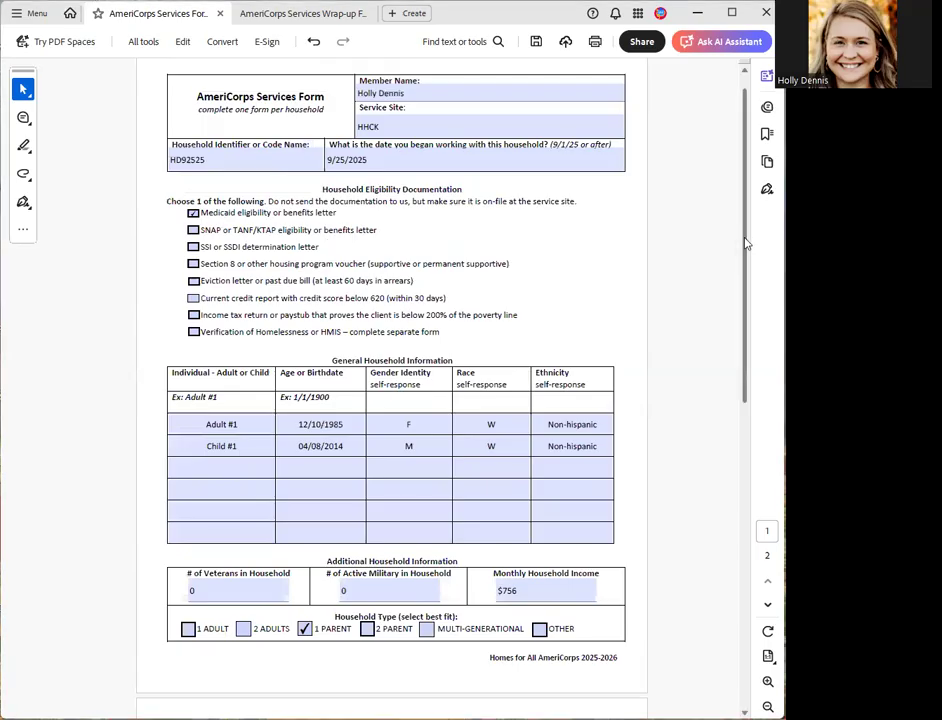
{"action": "left_click_drag", "start_coordinate": [745, 243], "coordinate": [745, 258]}
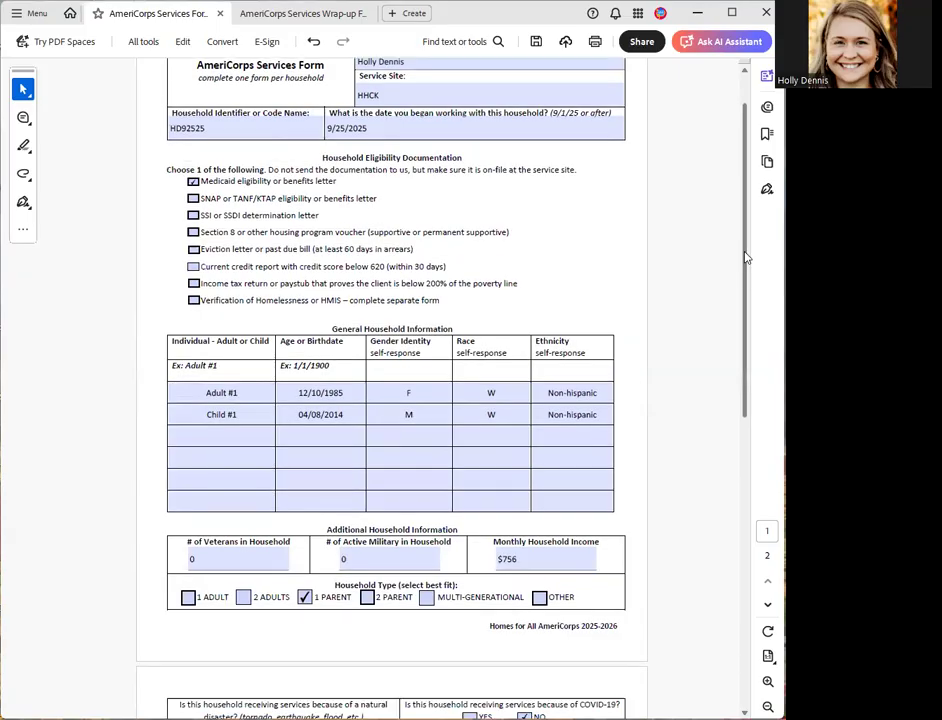
{"action": "scroll", "coordinate": [735, 440], "scroll_direction": "down", "scroll_amount": 5}
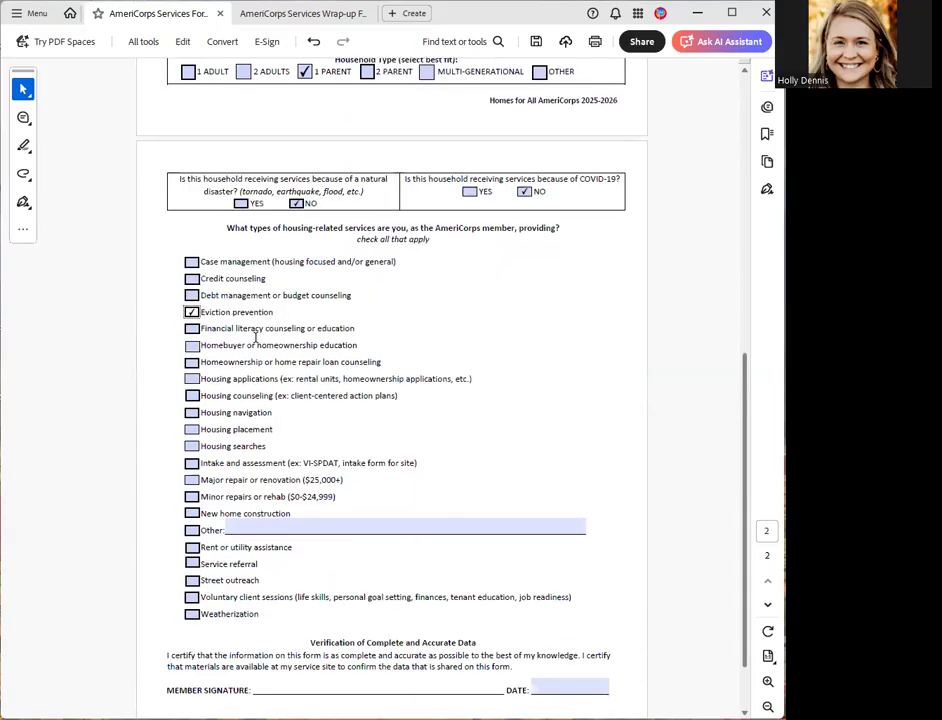
{"action": "scroll", "coordinate": [745, 447], "scroll_direction": "down", "scroll_amount": 1}
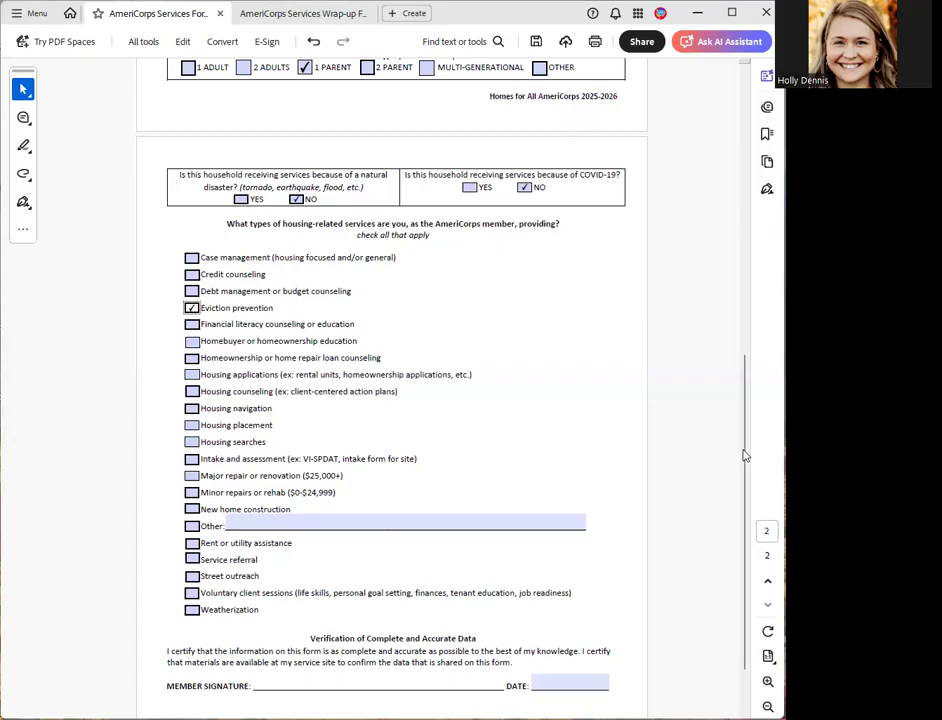
{"action": "scroll", "coordinate": [744, 465], "scroll_direction": "down", "scroll_amount": 1}
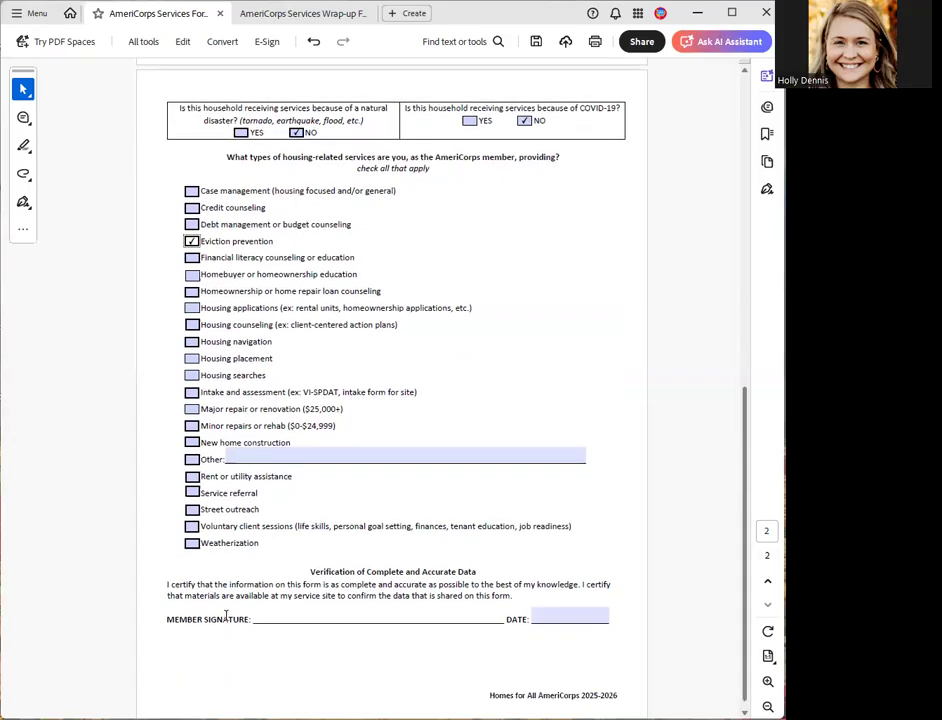
{"action": "scroll", "coordinate": [279, 603], "scroll_direction": "down", "scroll_amount": 1}
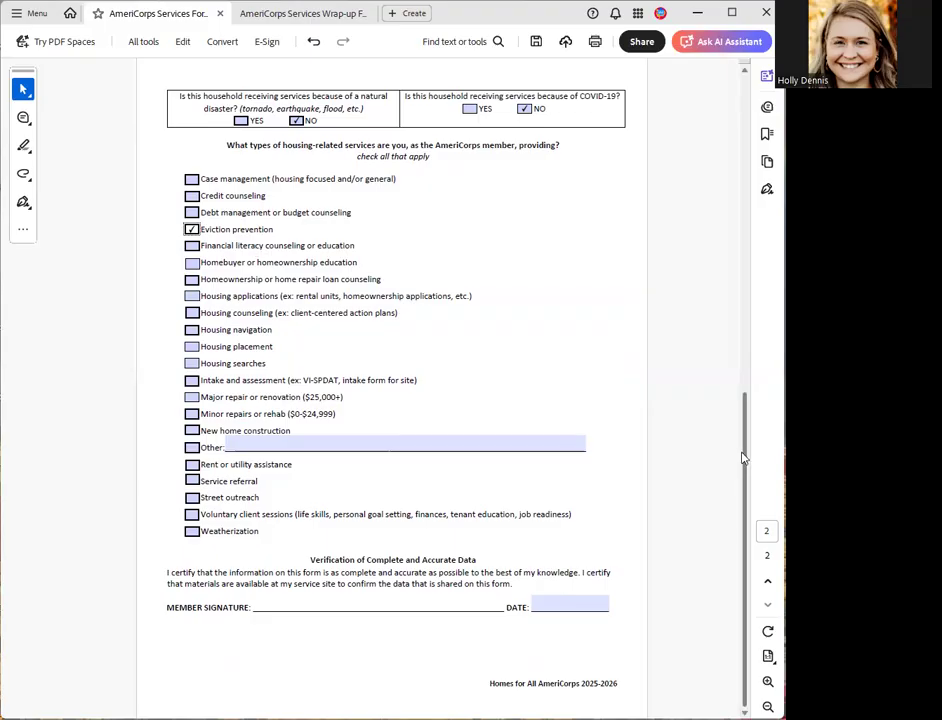
{"action": "left_click_drag", "start_coordinate": [741, 441], "coordinate": [755, 110]}
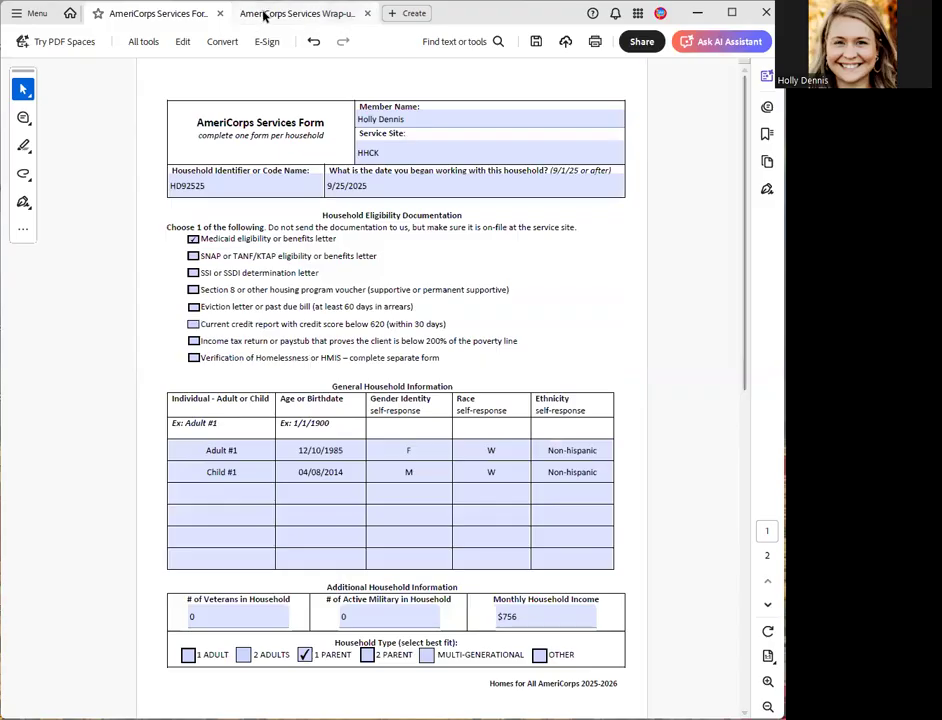
- Copy the household identifier from the Services Form into the matching field of the AmeriCorps Services Wrap-up Form
{"action": "left_click", "coordinate": [265, 17]}
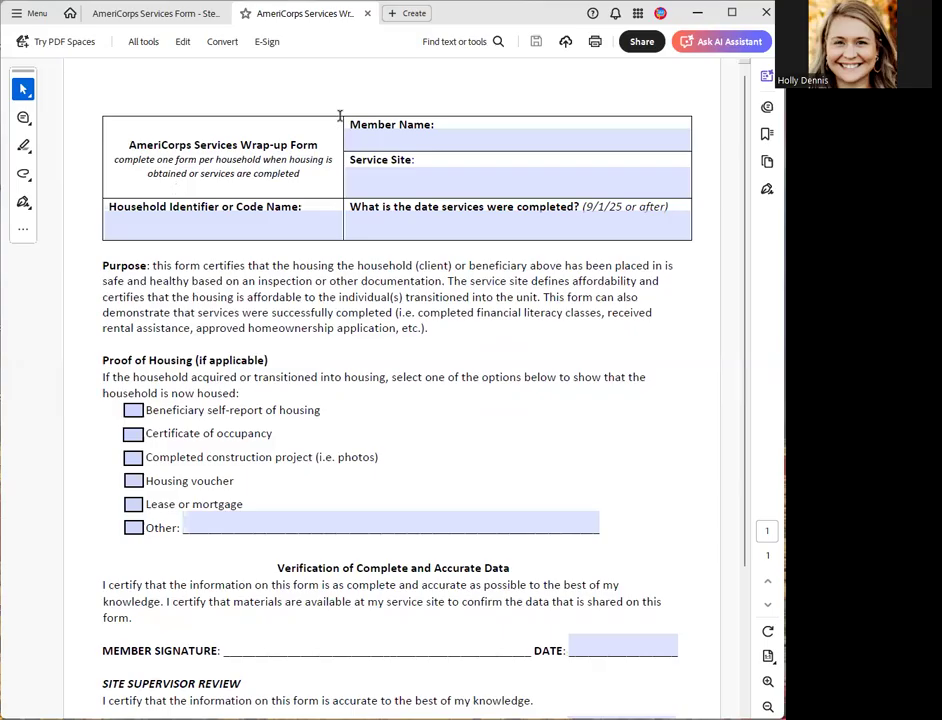
{"action": "left_click", "coordinate": [150, 14]}
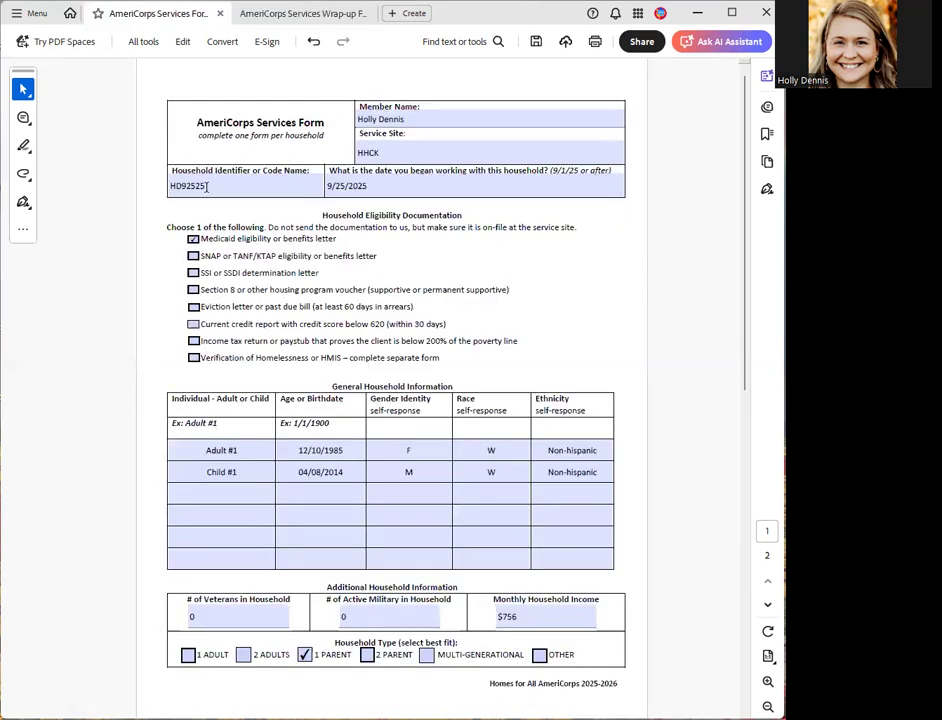
{"action": "left_click_drag", "start_coordinate": [170, 186], "coordinate": [261, 187]}
{"action": "key", "text": "ctrl+c"}
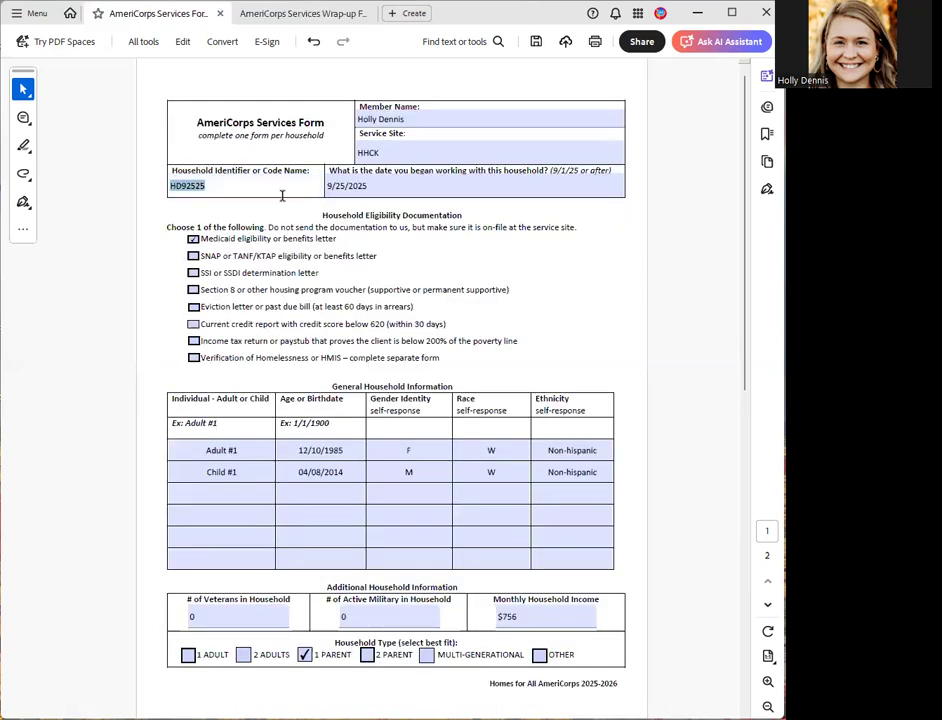
{"action": "left_click", "coordinate": [305, 14]}
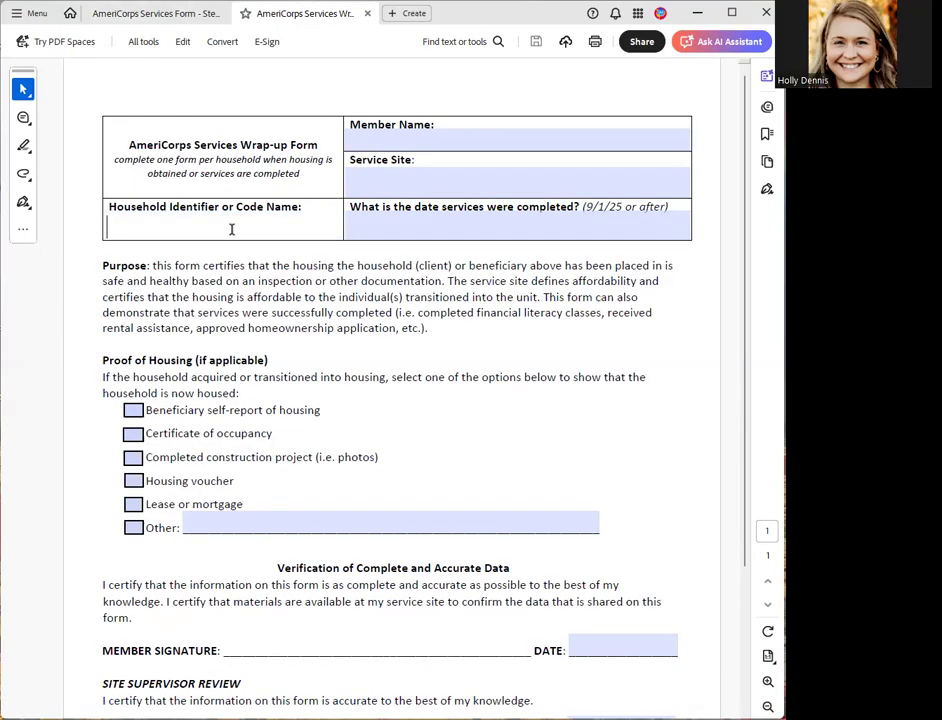
{"action": "key", "text": "ctrl+v"}
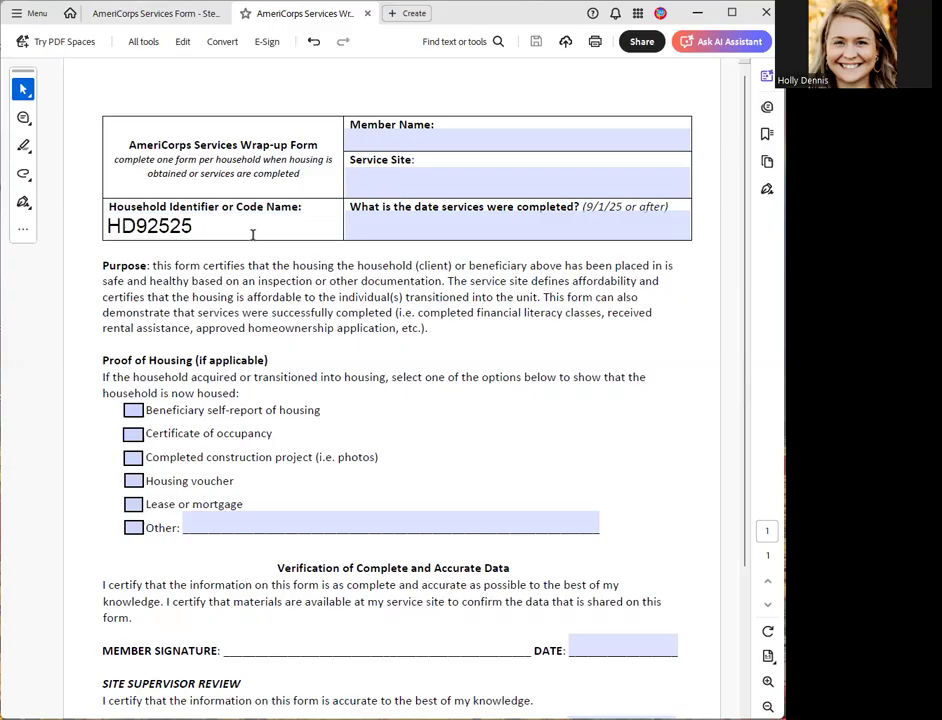
- Enter the member's full name and HHCK as the service site on the Wrap-up Form
{"action": "left_click", "coordinate": [393, 145]}
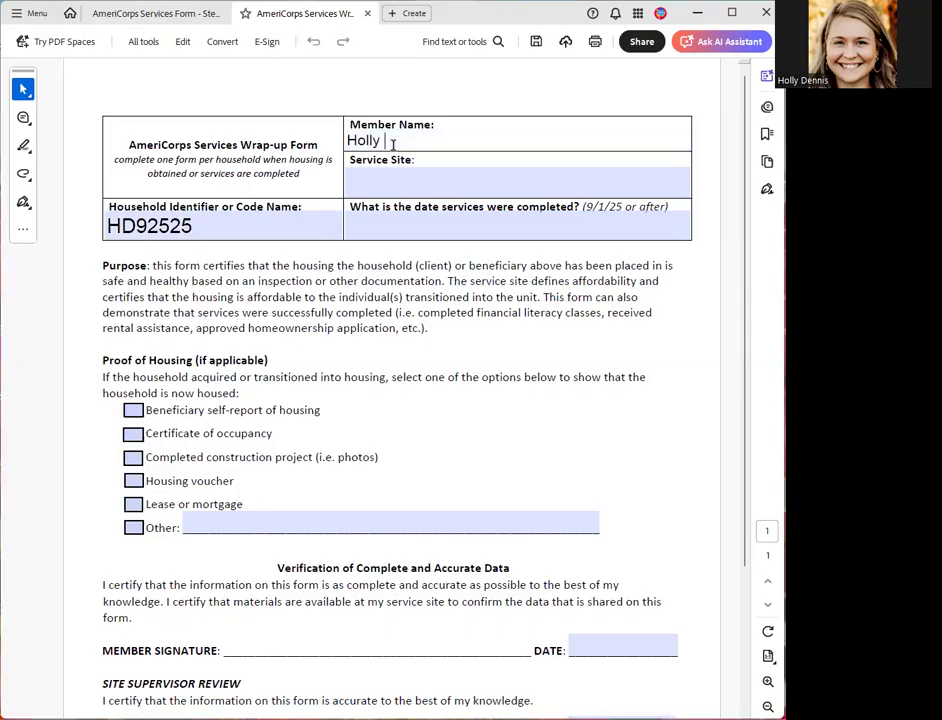
{"action": "left_click", "coordinate": [393, 183]}
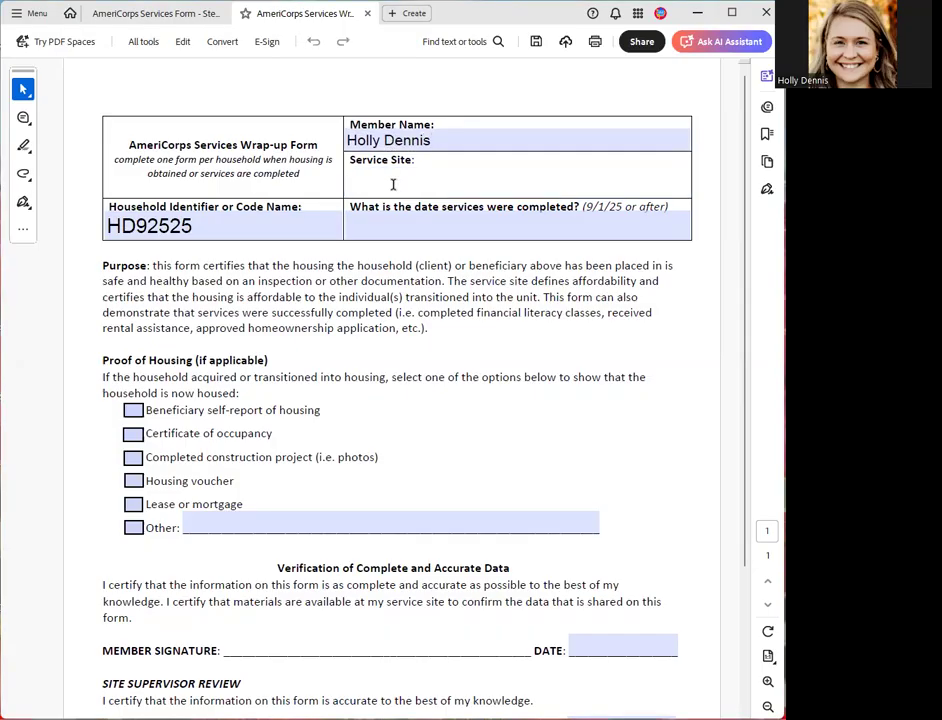
{"action": "type", "text": "HHCK"}
- Enter 9.25.2025 as the date services were completed on the Wrap-up Form
{"action": "left_click", "coordinate": [419, 234]}
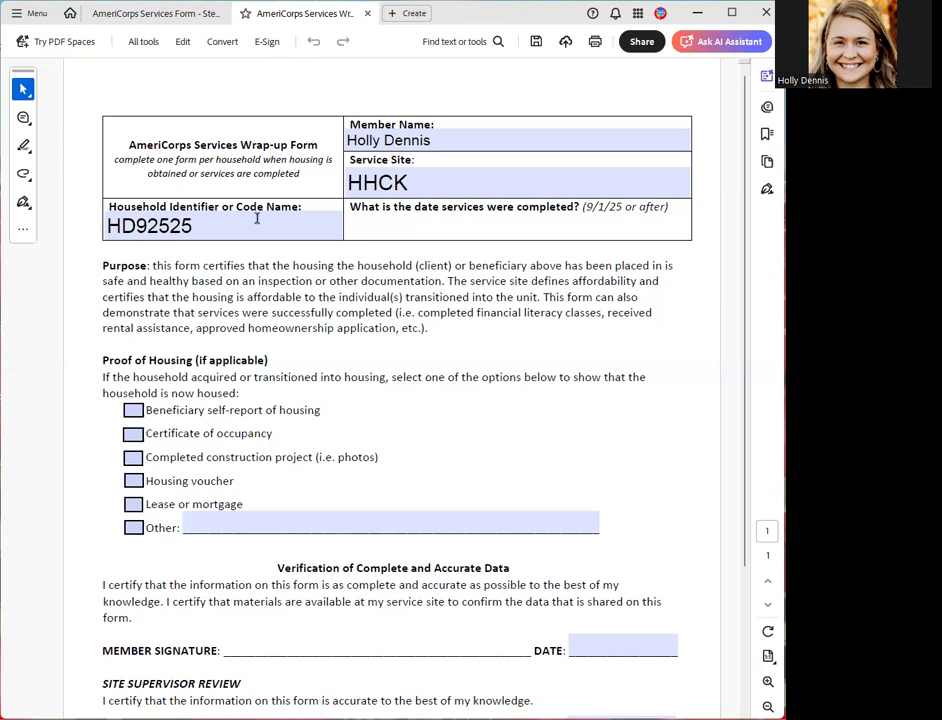
{"action": "key", "text": "ctrl+shift+Tab"}
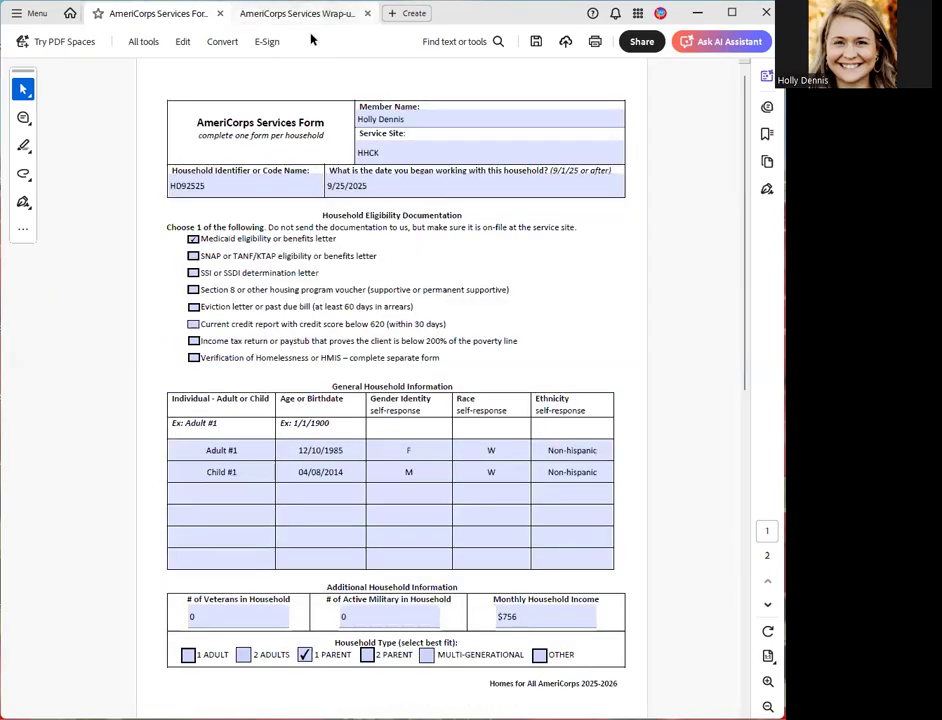
{"action": "key", "text": "ctrl+Tab"}
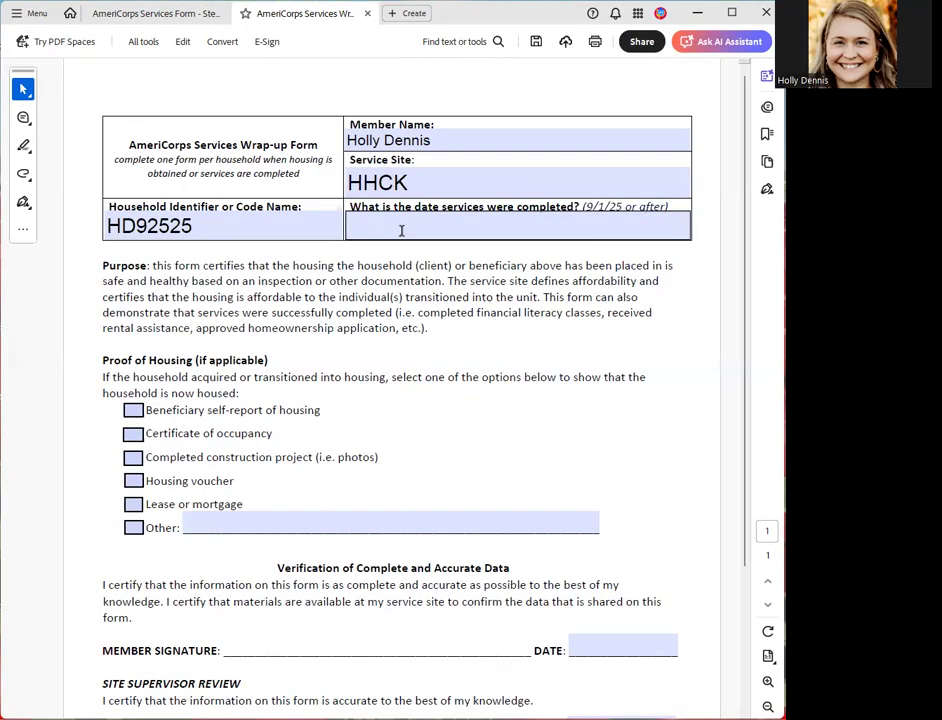
{"action": "left_click", "coordinate": [402, 231]}
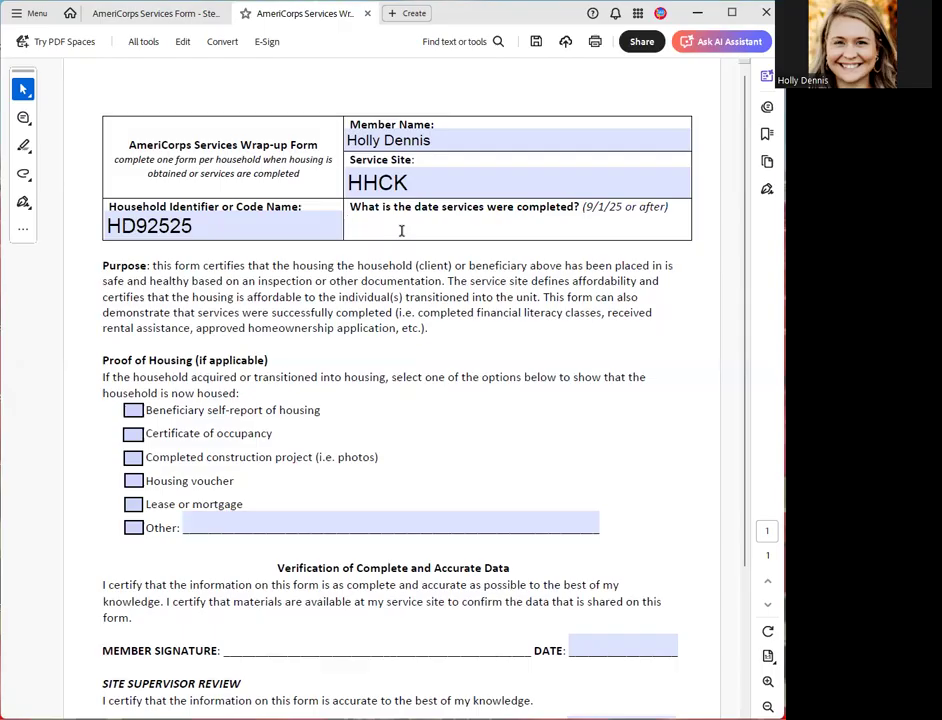
{"action": "type", "text": "9.25.2025"}
- Select Other as the proof of housing and describe it as "utility payment"
{"action": "scroll", "coordinate": [384, 318], "scroll_direction": "down", "scroll_amount": 1}
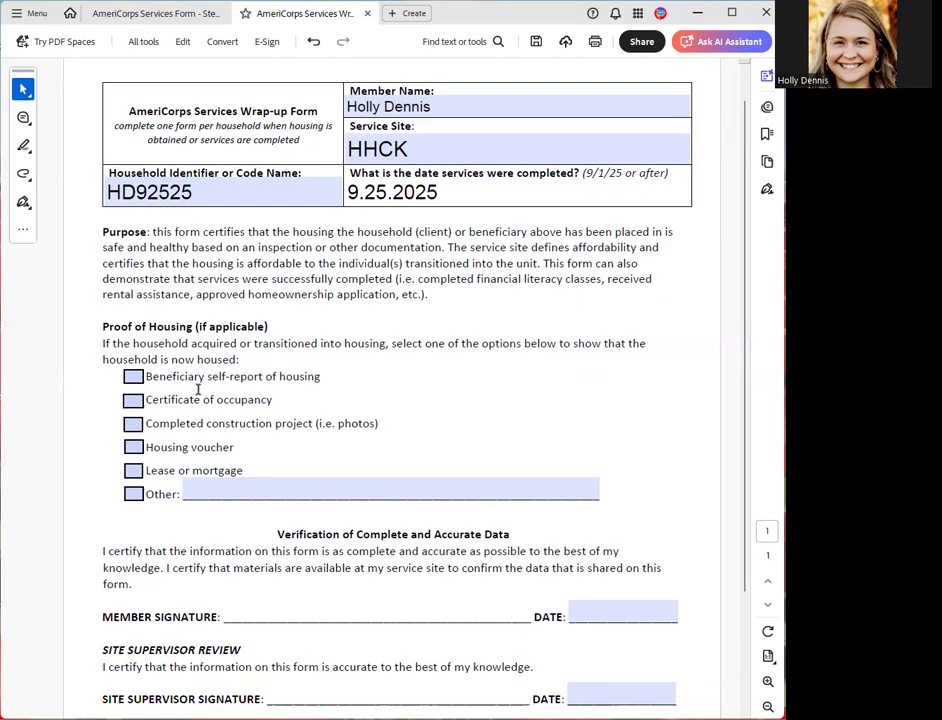
{"action": "left_click", "coordinate": [237, 495]}
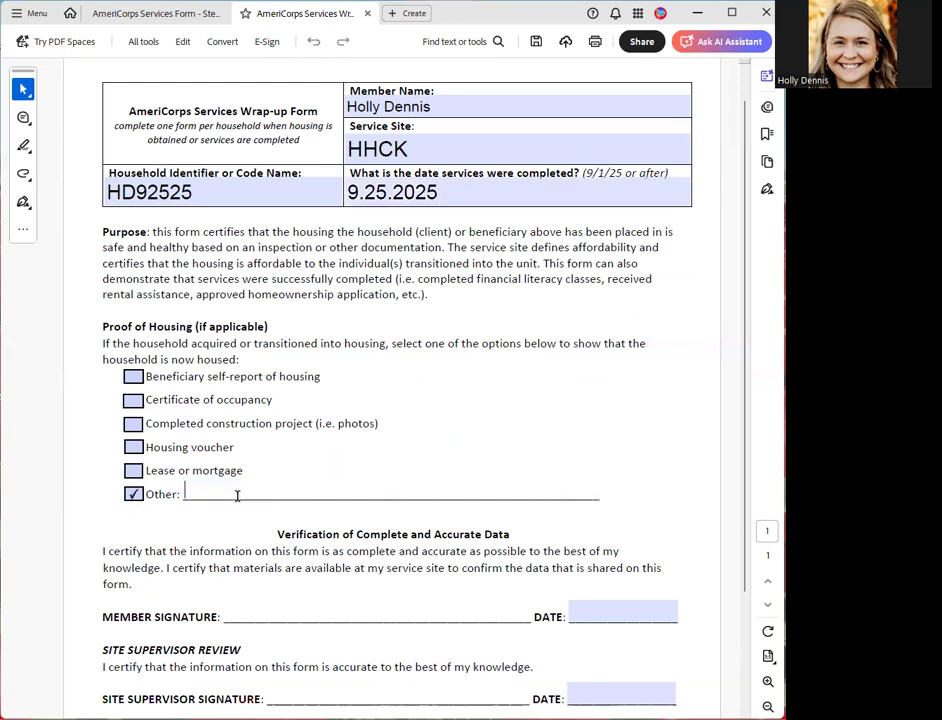
{"action": "type", "text": "utility payment"}
- Review the Wrap-up Form's member and site supervisor signature sections, and return to the Services Form
{"action": "scroll", "coordinate": [257, 503], "scroll_direction": "down", "scroll_amount": 1}
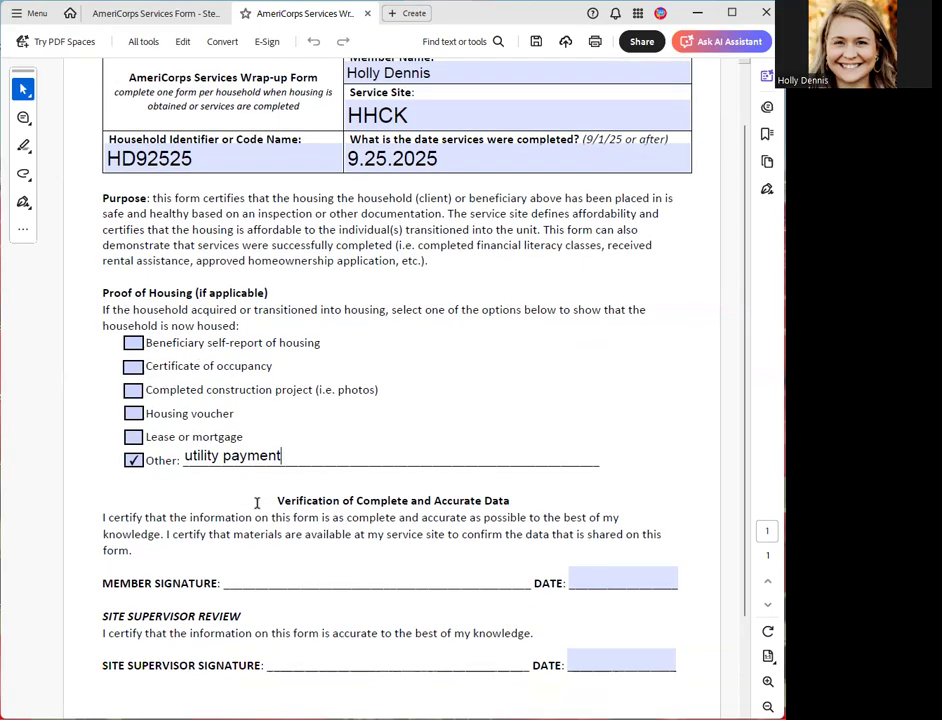
{"action": "scroll", "coordinate": [472, 521], "scroll_direction": "down", "scroll_amount": 3}
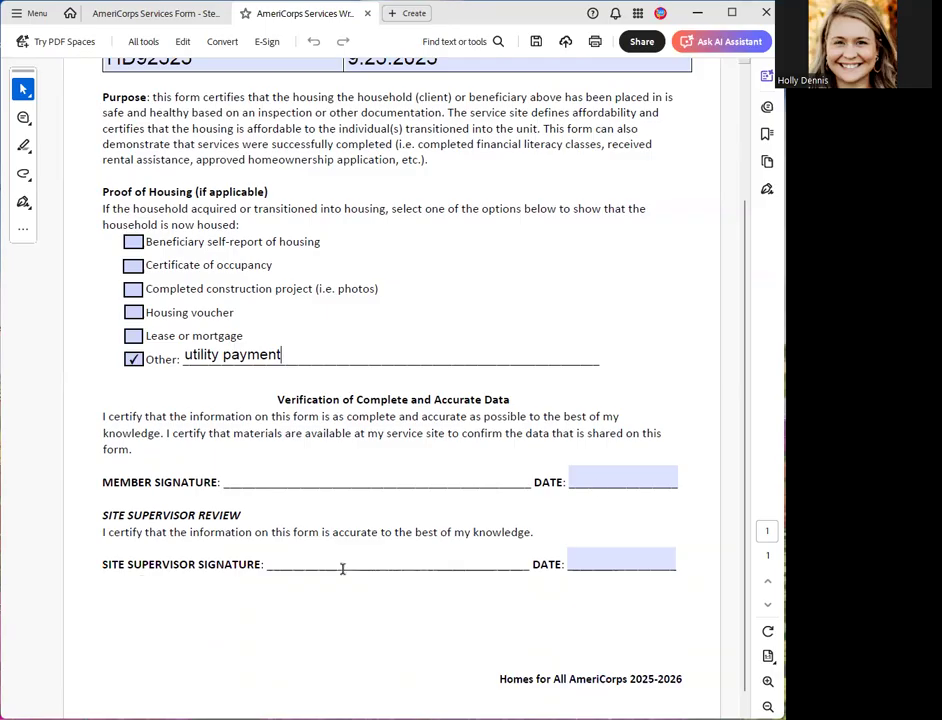
{"action": "scroll", "coordinate": [315, 553], "scroll_direction": "down", "scroll_amount": 1}
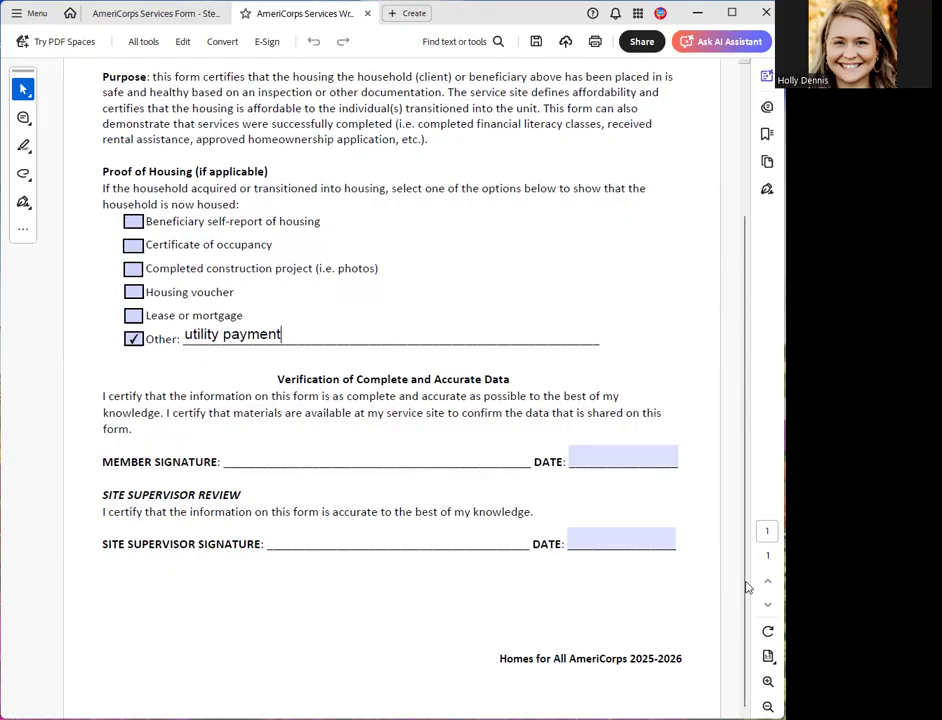
{"action": "scroll", "coordinate": [752, 447], "scroll_direction": "up", "scroll_amount": 2}
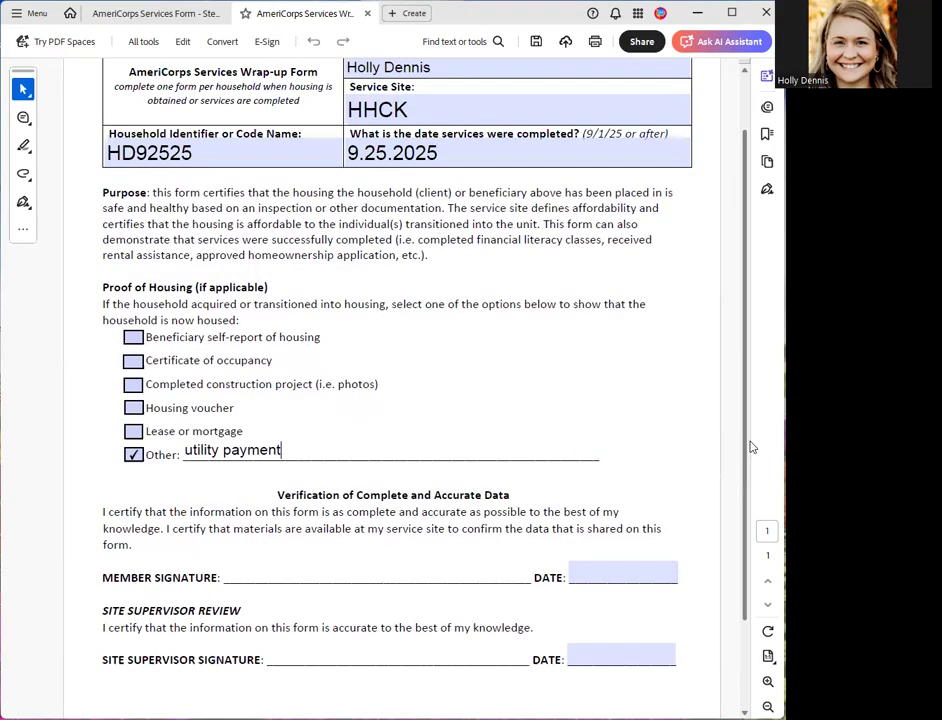
{"action": "scroll", "coordinate": [600, 430], "scroll_direction": "up", "scroll_amount": 1}
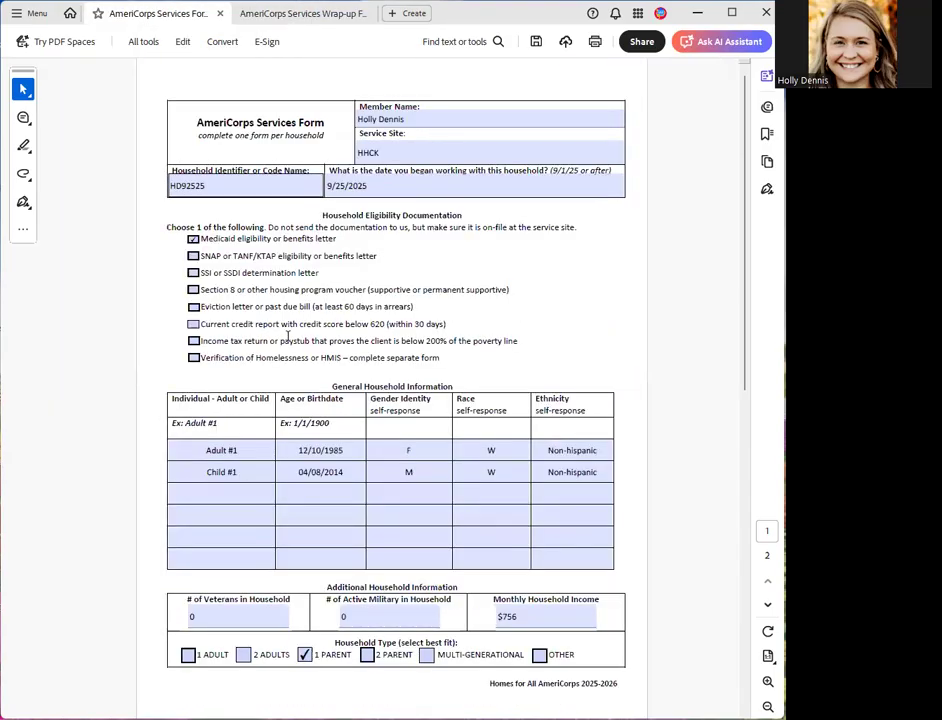
{"action": "left_click", "coordinate": [570, 353]}
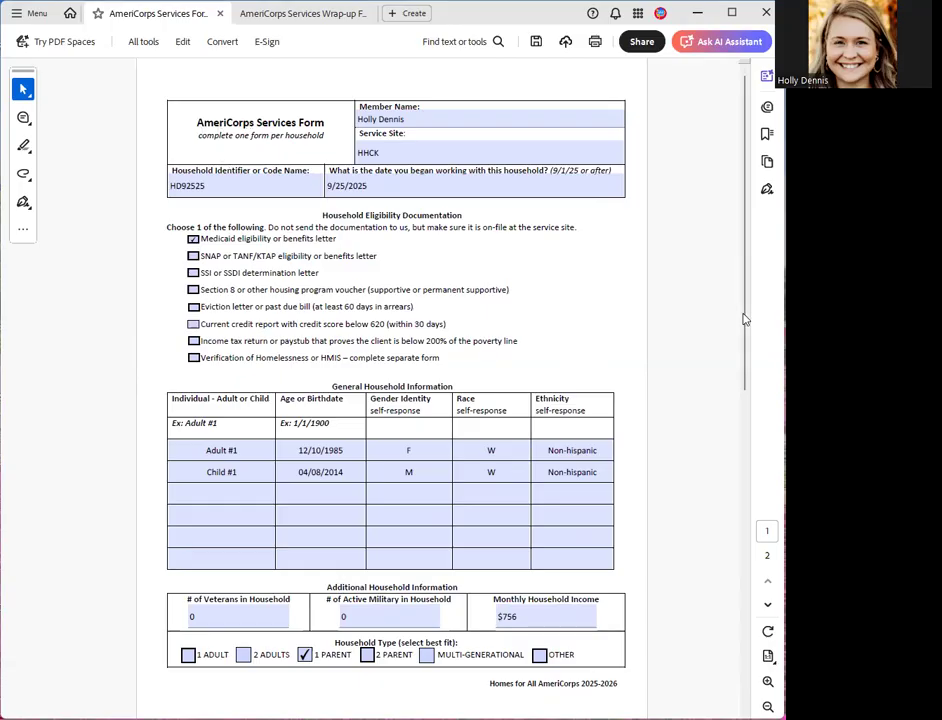
- Review the Services Form's member details, eligibility documentation and household information on the first page
{"action": "scroll", "coordinate": [745, 321], "scroll_direction": "down", "scroll_amount": 1}
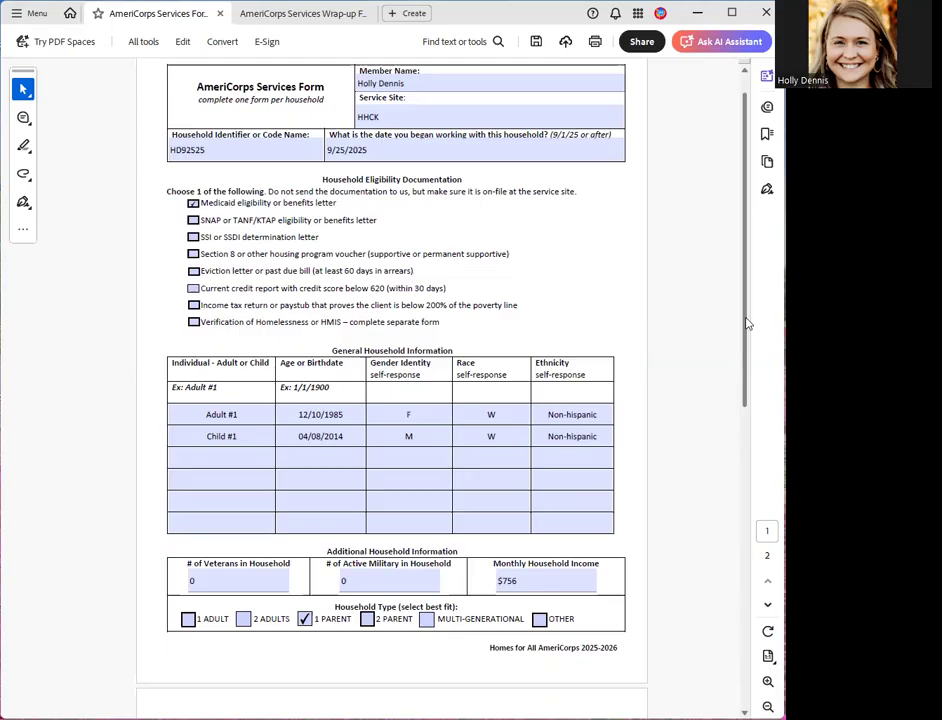
{"action": "scroll", "coordinate": [745, 321], "scroll_direction": "up", "scroll_amount": 1}
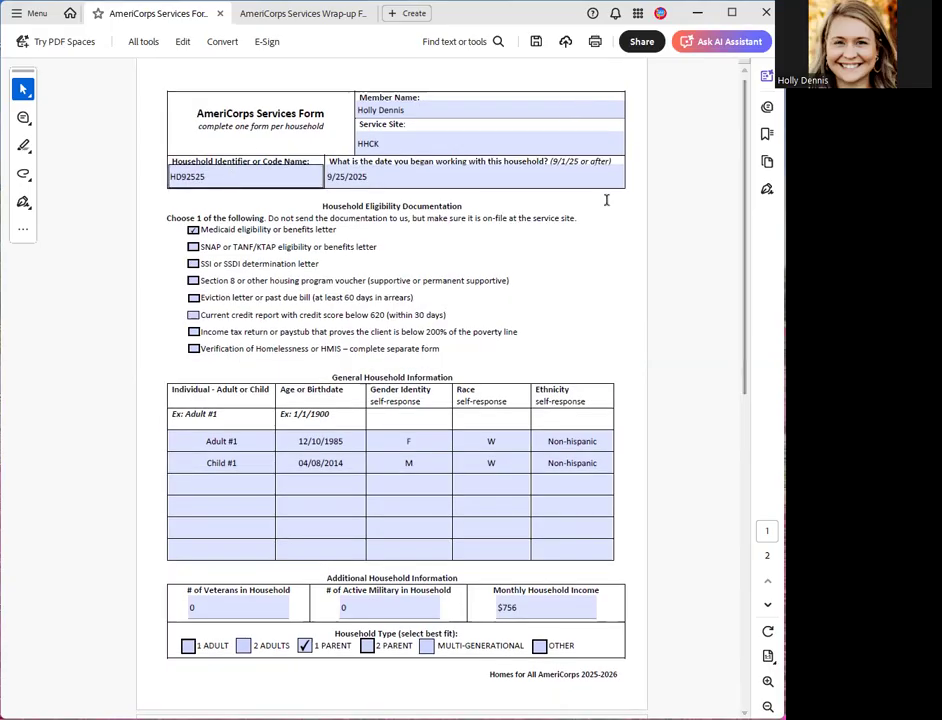
{"action": "left_click", "coordinate": [414, 140]}
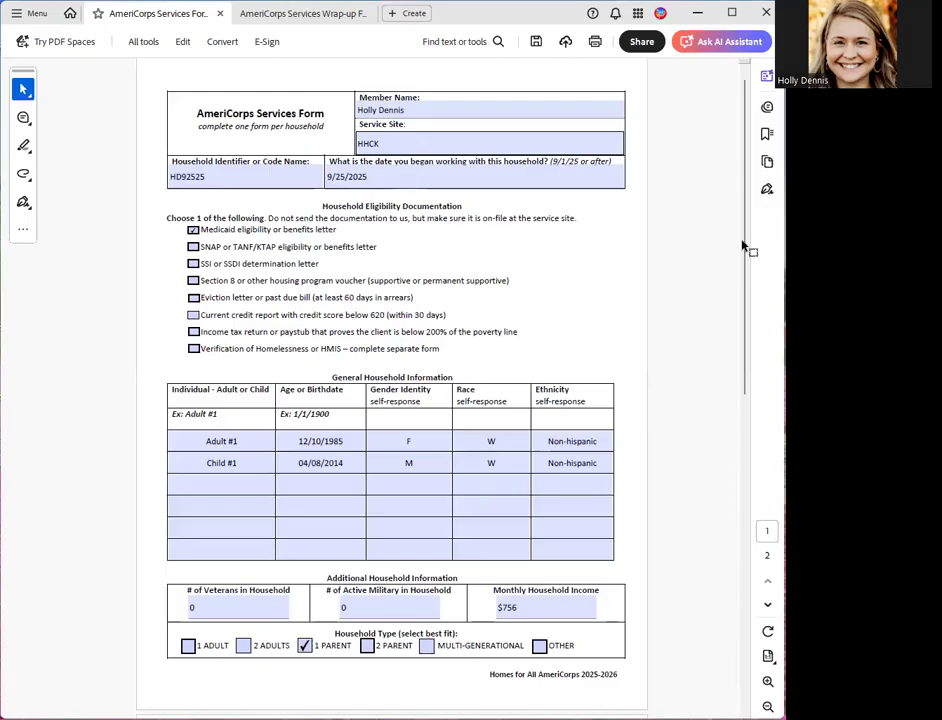
{"action": "scroll", "coordinate": [383, 226], "scroll_direction": "down", "scroll_amount": 1}
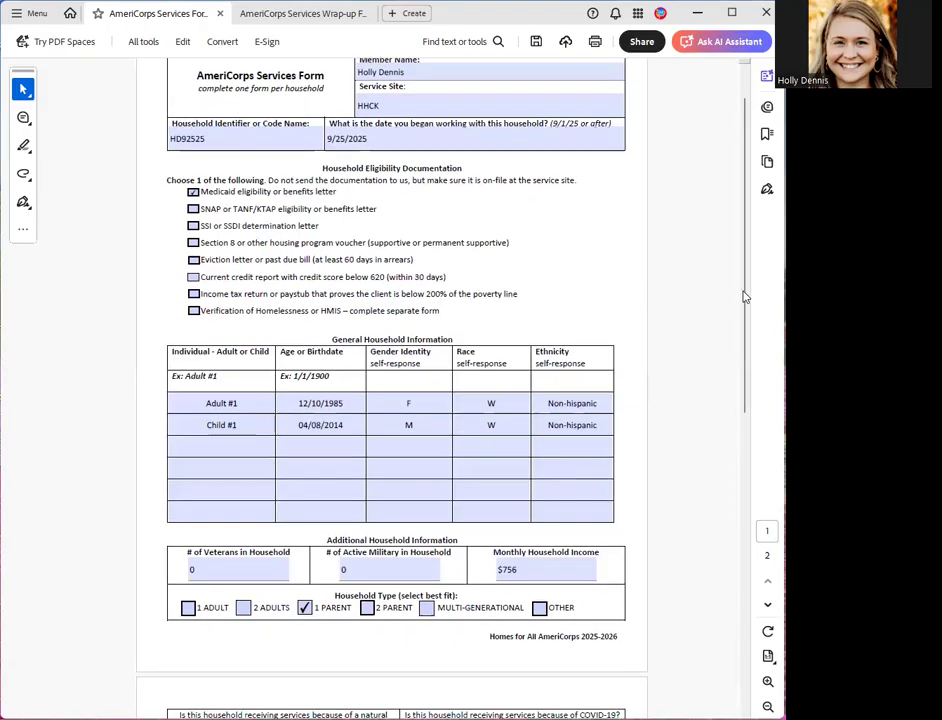
{"action": "scroll", "coordinate": [744, 300], "scroll_direction": "down", "scroll_amount": 2}
{"action": "left_click", "coordinate": [545, 421]}
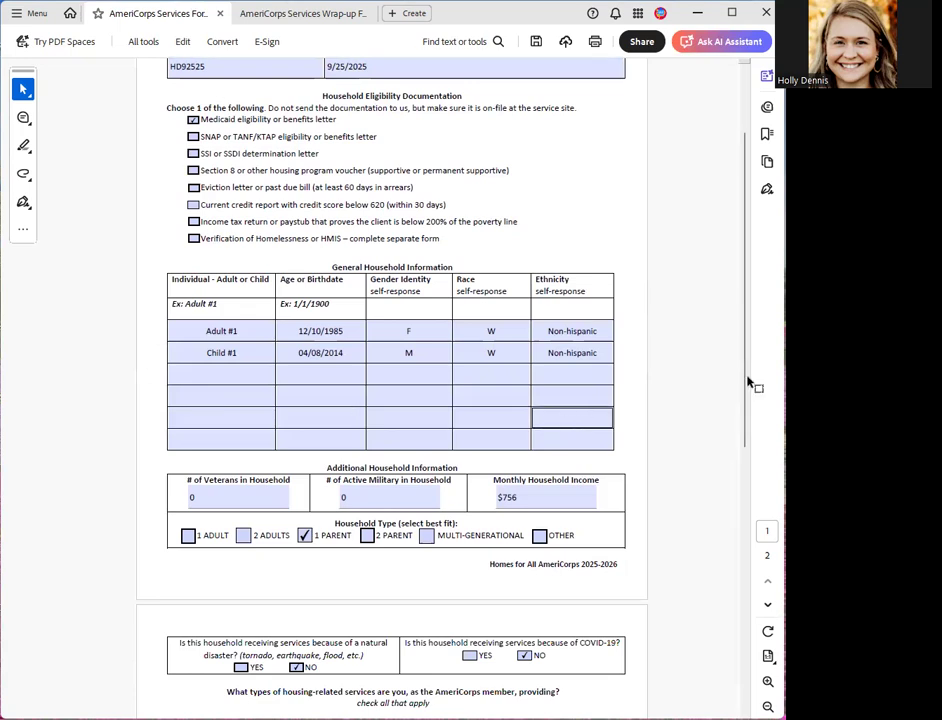
{"action": "left_click_drag", "start_coordinate": [742, 391], "coordinate": [735, 469]}
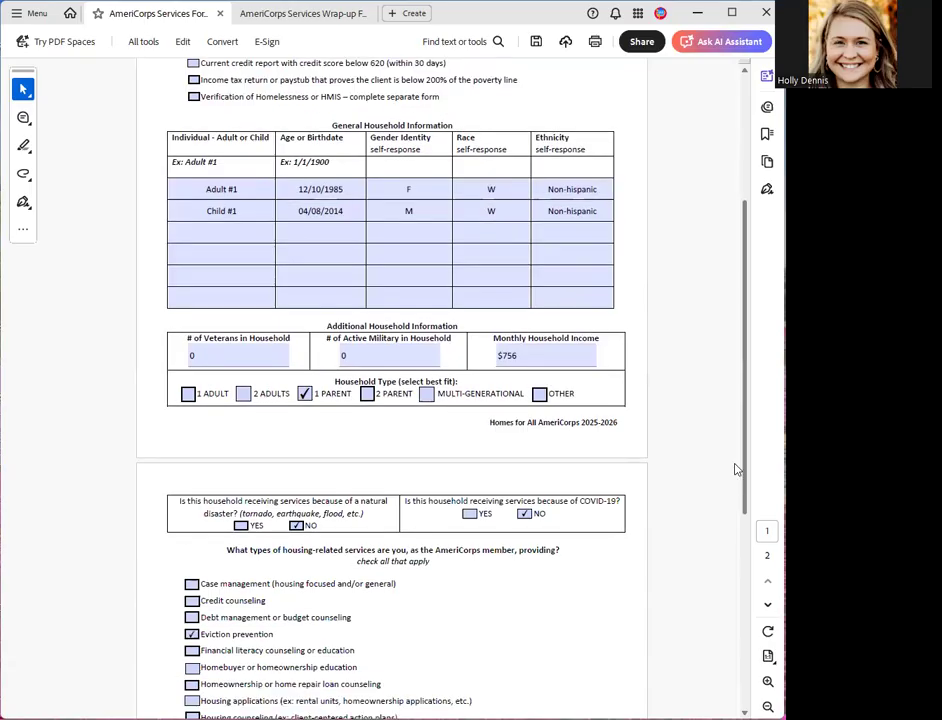
- Review the disaster and COVID-19 answers, housing-related services and member signature section on the Services Form's second page, and return to the form's beginning
{"action": "scroll", "coordinate": [727, 549], "scroll_direction": "down", "scroll_amount": 3}
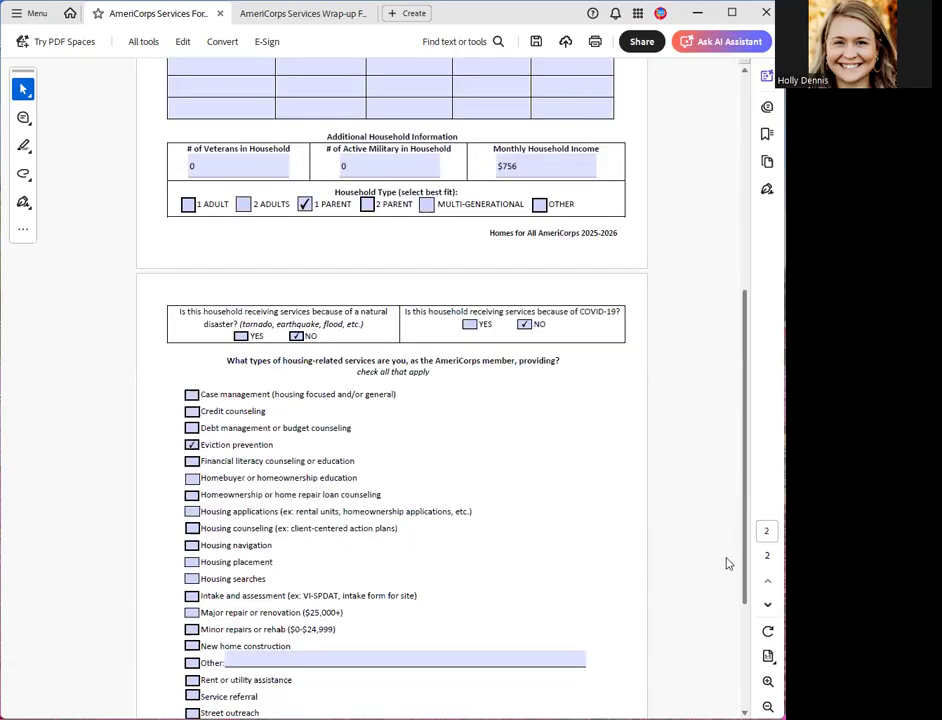
{"action": "scroll", "coordinate": [307, 334], "scroll_direction": "down", "scroll_amount": 1}
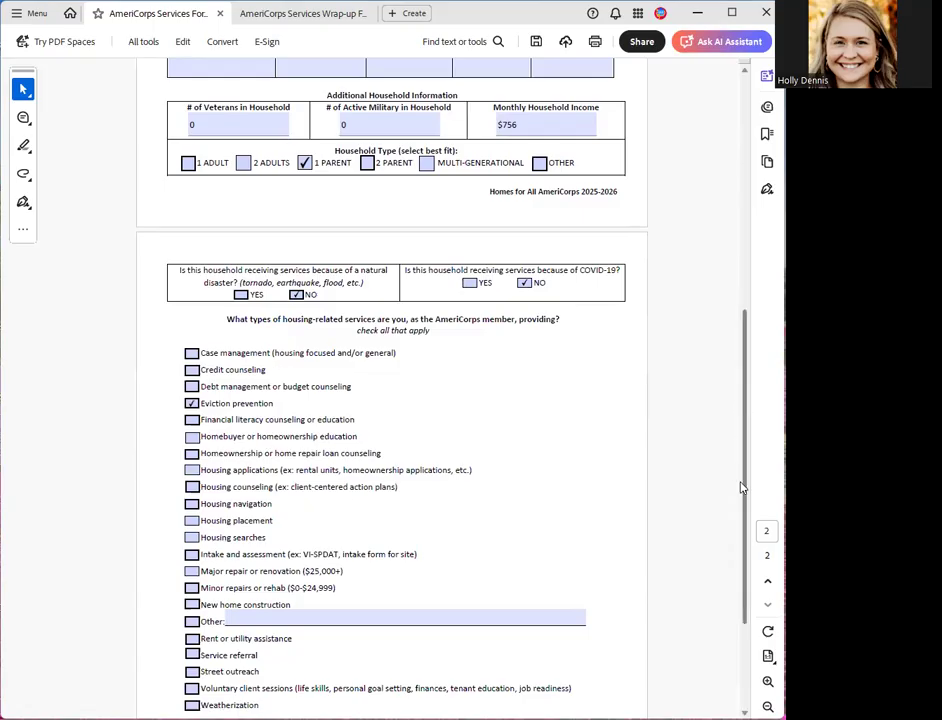
{"action": "scroll", "coordinate": [730, 495], "scroll_direction": "down", "scroll_amount": 3}
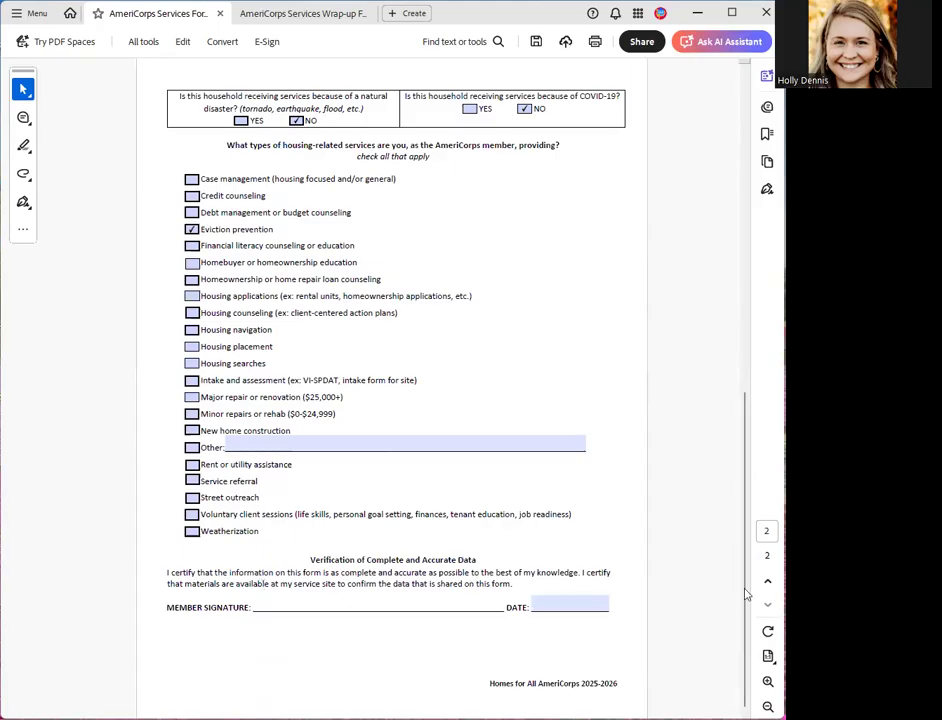
{"action": "scroll", "coordinate": [746, 595], "scroll_direction": "up", "scroll_amount": 2}
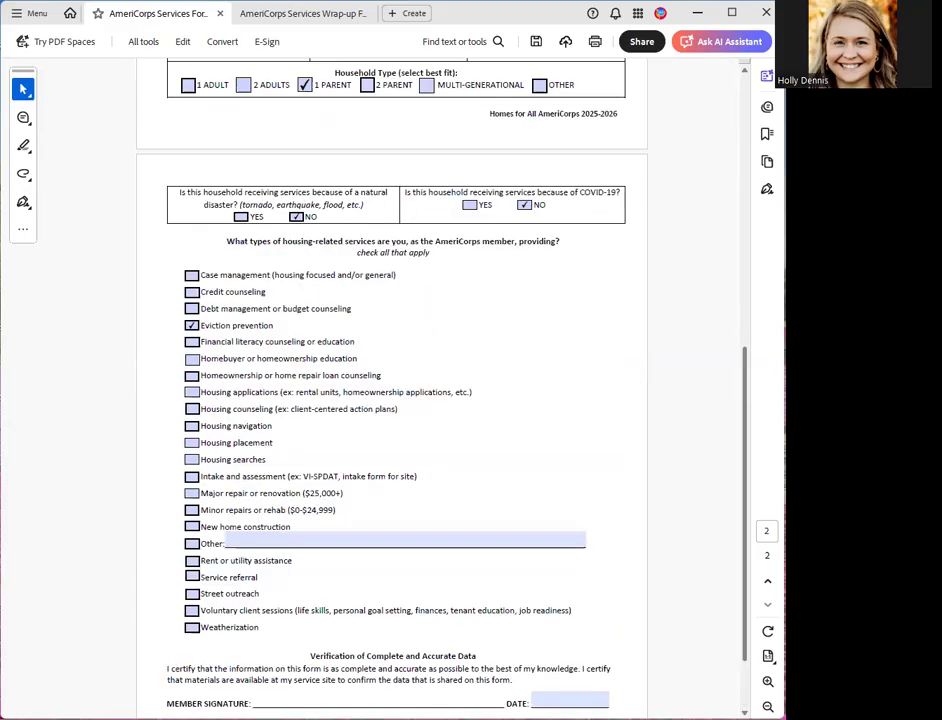
{"action": "scroll", "coordinate": [752, 432], "scroll_direction": "up", "scroll_amount": 6}
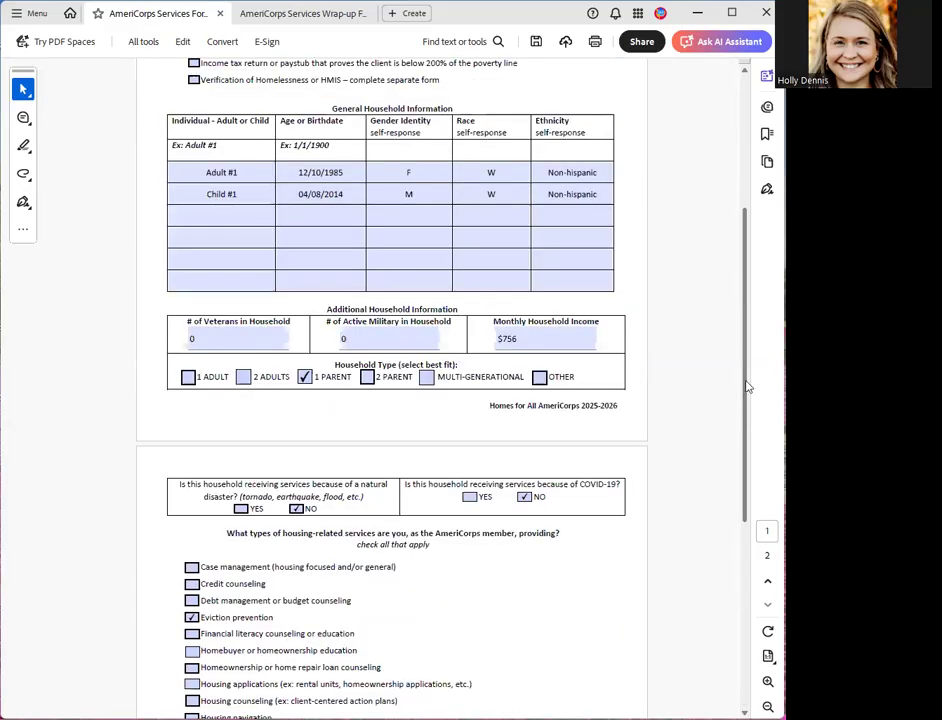
{"action": "scroll", "coordinate": [752, 344], "scroll_direction": "up", "scroll_amount": 6}
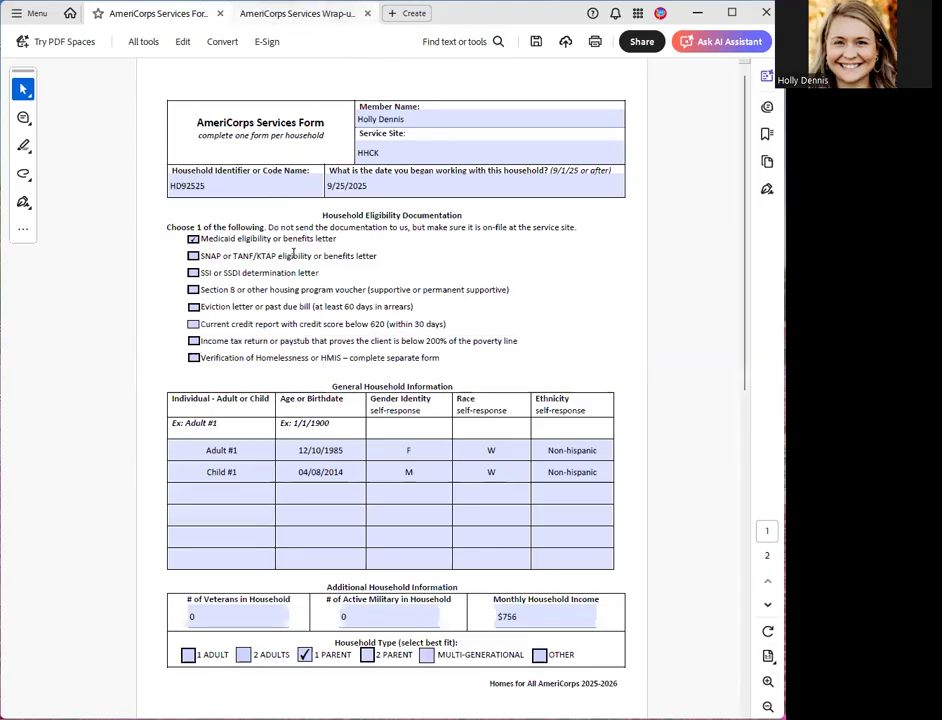
- Switch to the Wrap-up Form and review its completion date, Other proof of housing and signature sections
{"action": "left_click", "coordinate": [276, 16]}
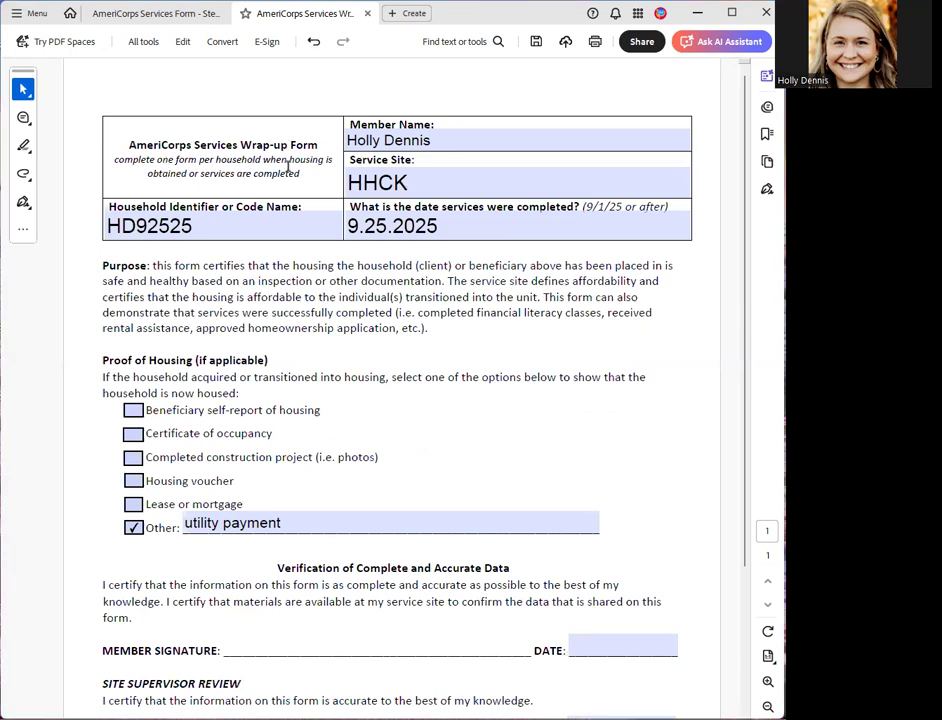
{"action": "left_click", "coordinate": [467, 229]}
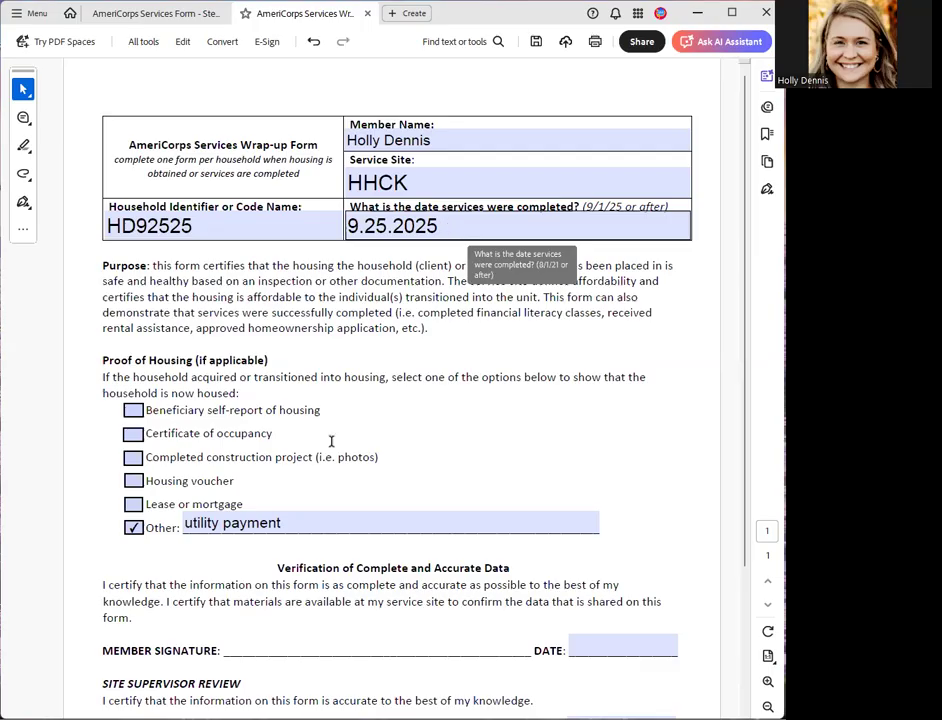
{"action": "left_click", "coordinate": [337, 516]}
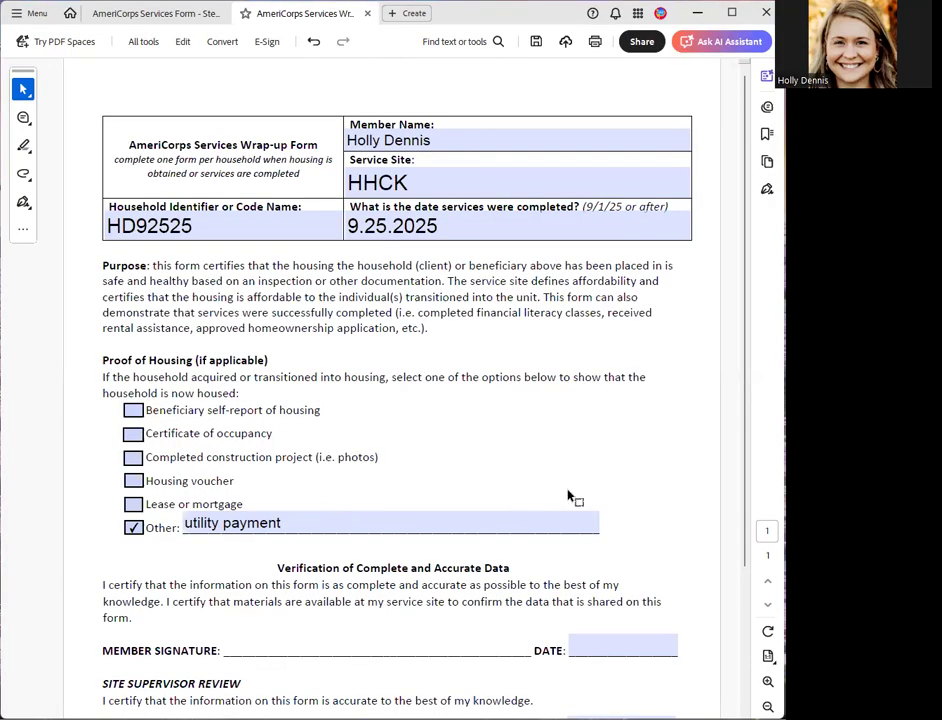
{"action": "scroll", "coordinate": [568, 497], "scroll_direction": "down", "scroll_amount": 3}
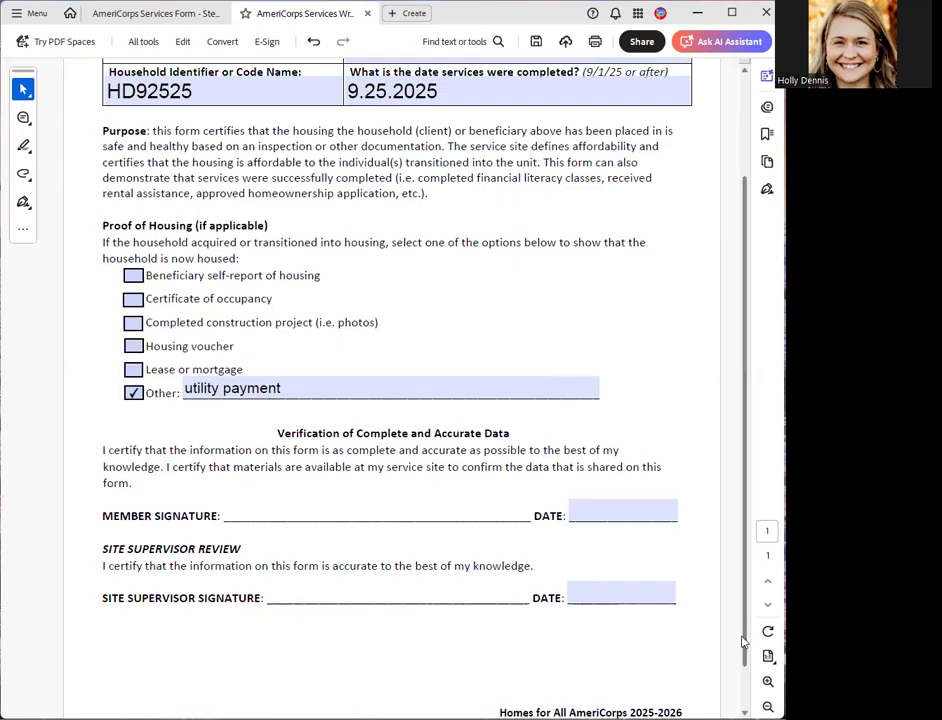
{"action": "scroll", "coordinate": [745, 600], "scroll_direction": "down", "scroll_amount": 1}
{"action": "scroll", "coordinate": [752, 500], "scroll_direction": "up", "scroll_amount": 4}
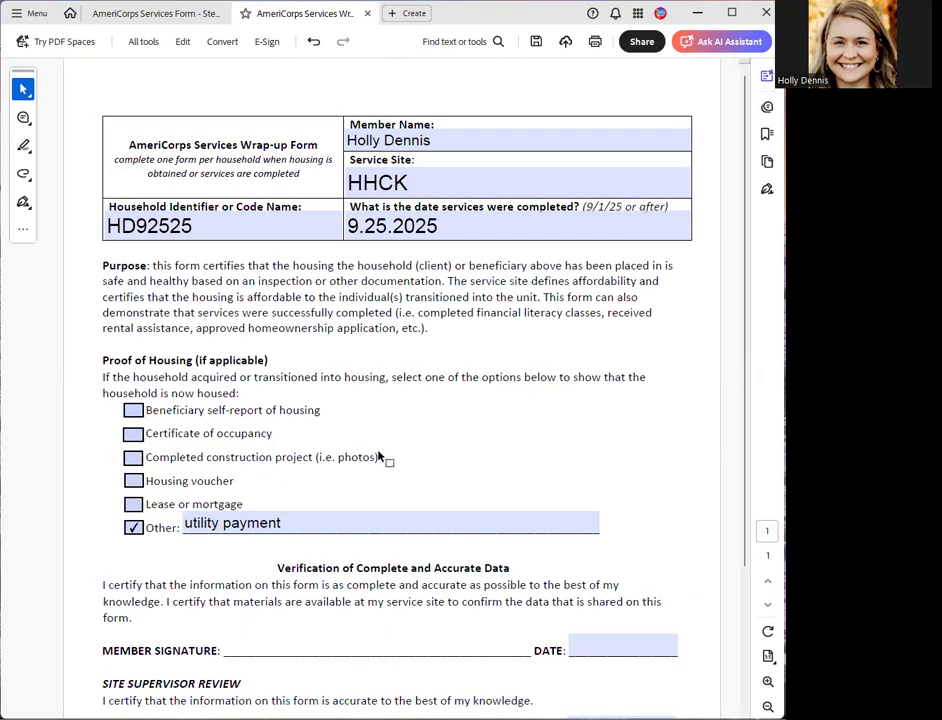
- Check the household identifier on the Services Form, and recheck the Wrap-up Form's Other proof of housing entry and signature sections
{"action": "left_click", "coordinate": [165, 12]}
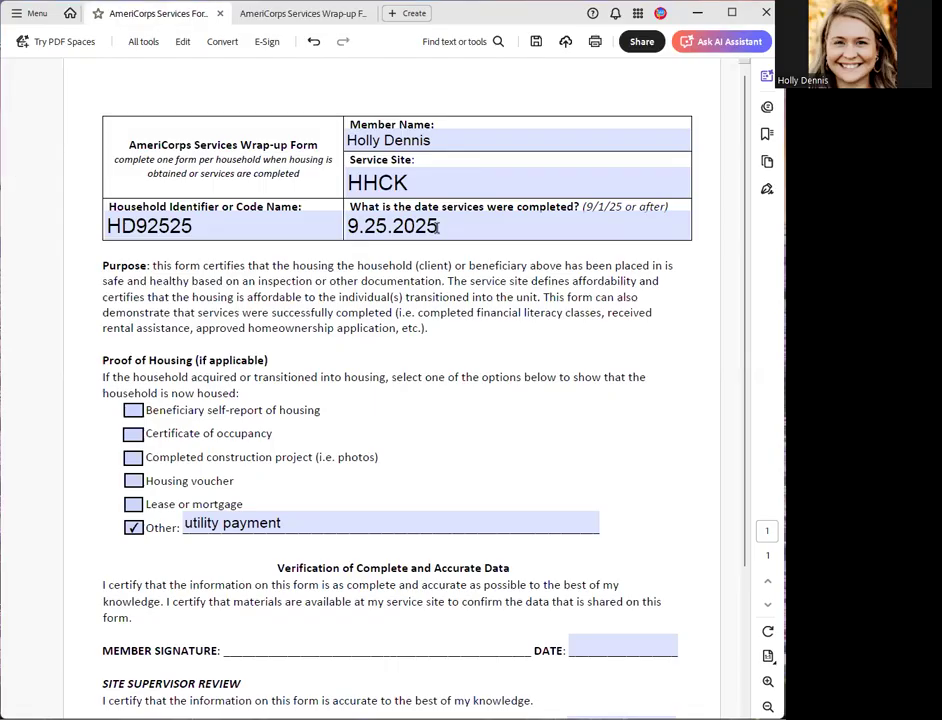
{"action": "left_click", "coordinate": [390, 187]}
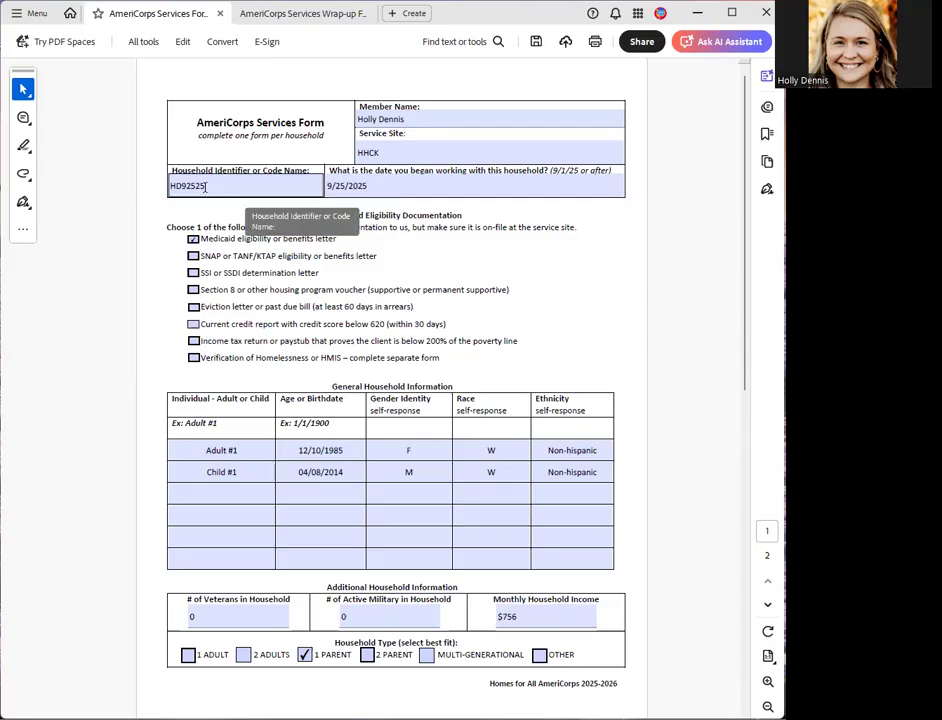
{"action": "left_click", "coordinate": [229, 18]}
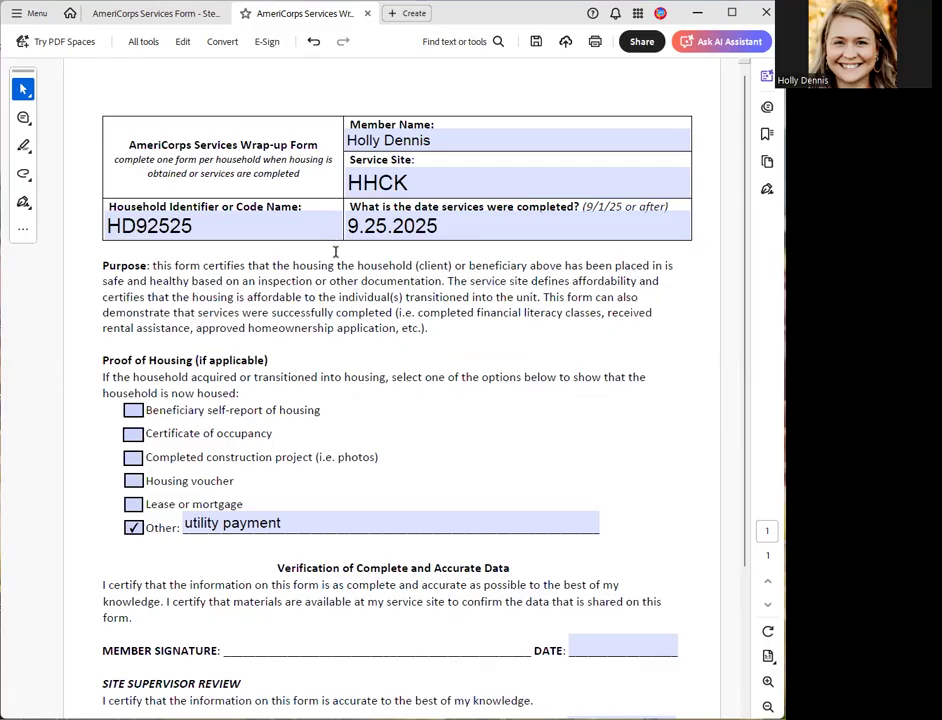
{"action": "left_click", "coordinate": [296, 531]}
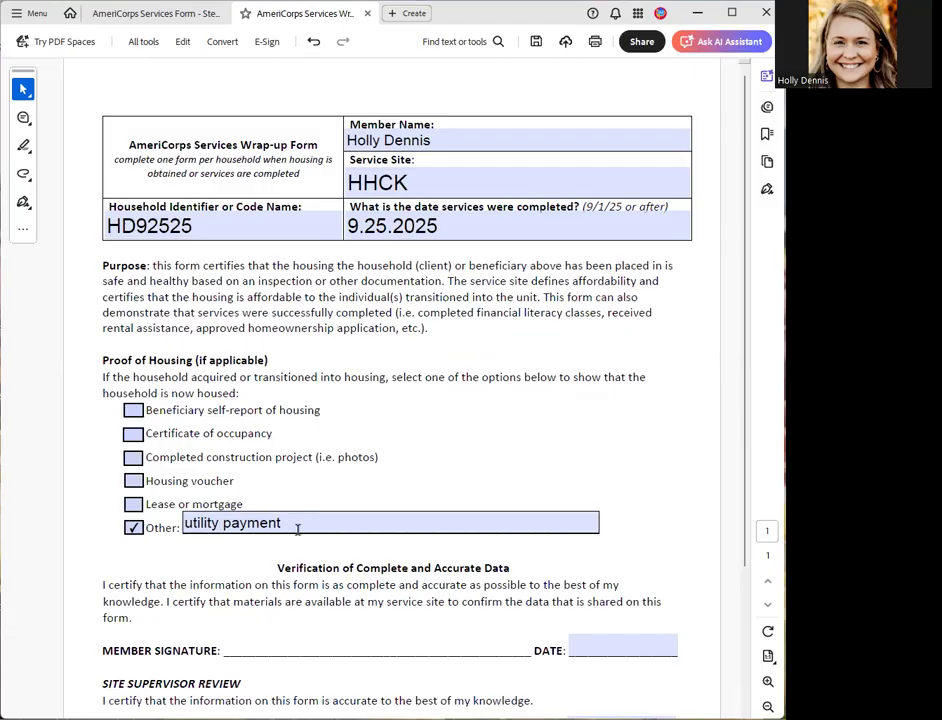
{"action": "left_click", "coordinate": [745, 426]}
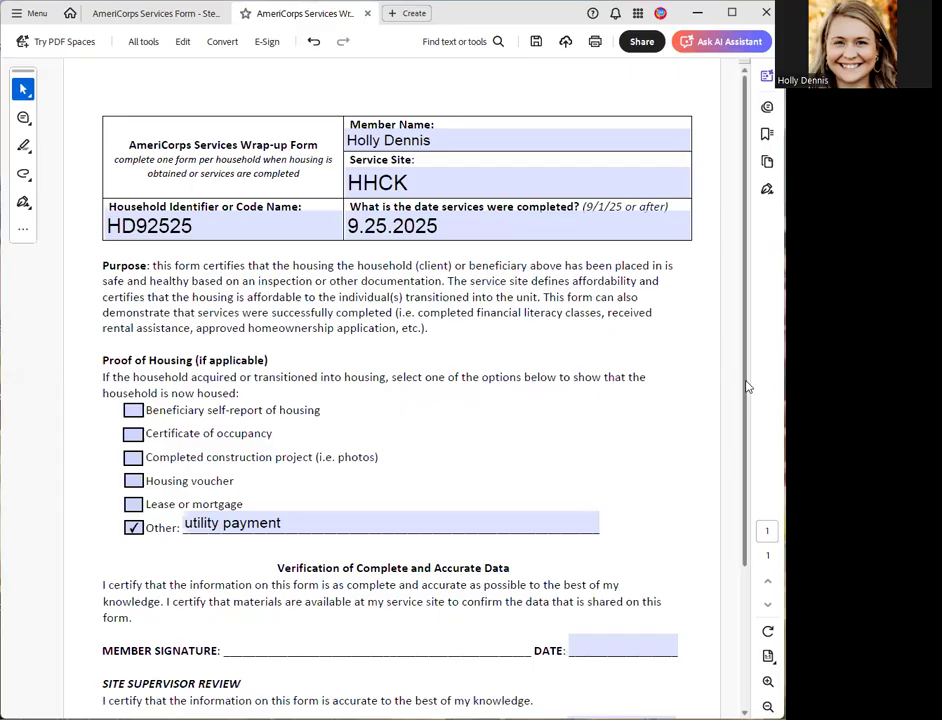
{"action": "scroll", "coordinate": [747, 387], "scroll_direction": "down", "scroll_amount": 1}
{"action": "scroll", "coordinate": [745, 370], "scroll_direction": "up", "scroll_amount": 1}
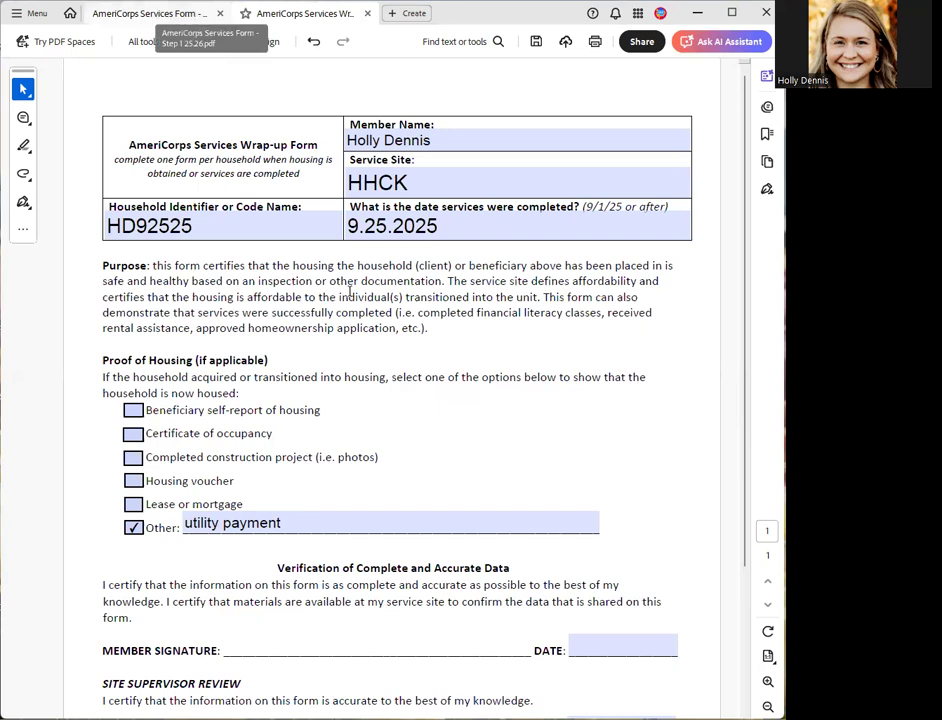
- Return to the Services Form and look over its first page once more
{"action": "left_click", "coordinate": [186, 23]}
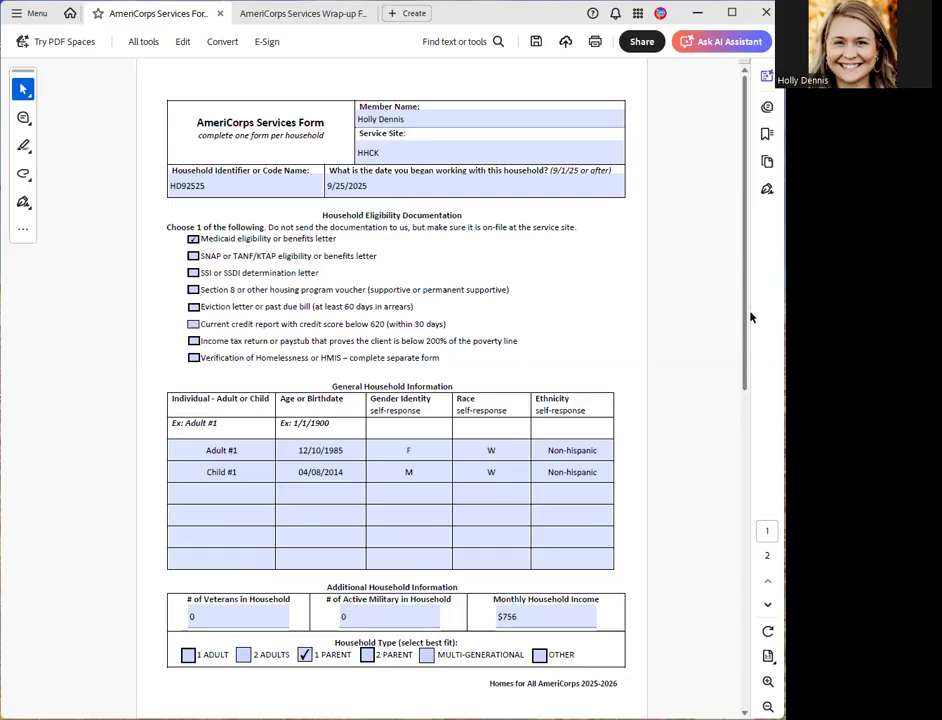
{"action": "scroll", "coordinate": [747, 266], "scroll_direction": "down", "scroll_amount": 1}
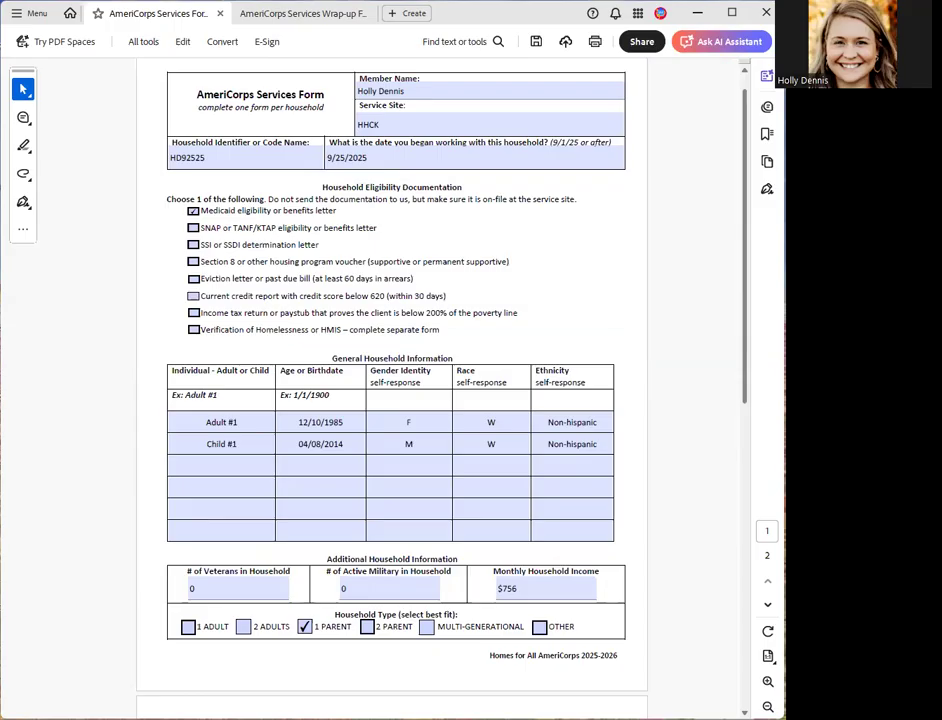
{"action": "scroll", "coordinate": [392, 380], "scroll_direction": "up", "scroll_amount": 1}
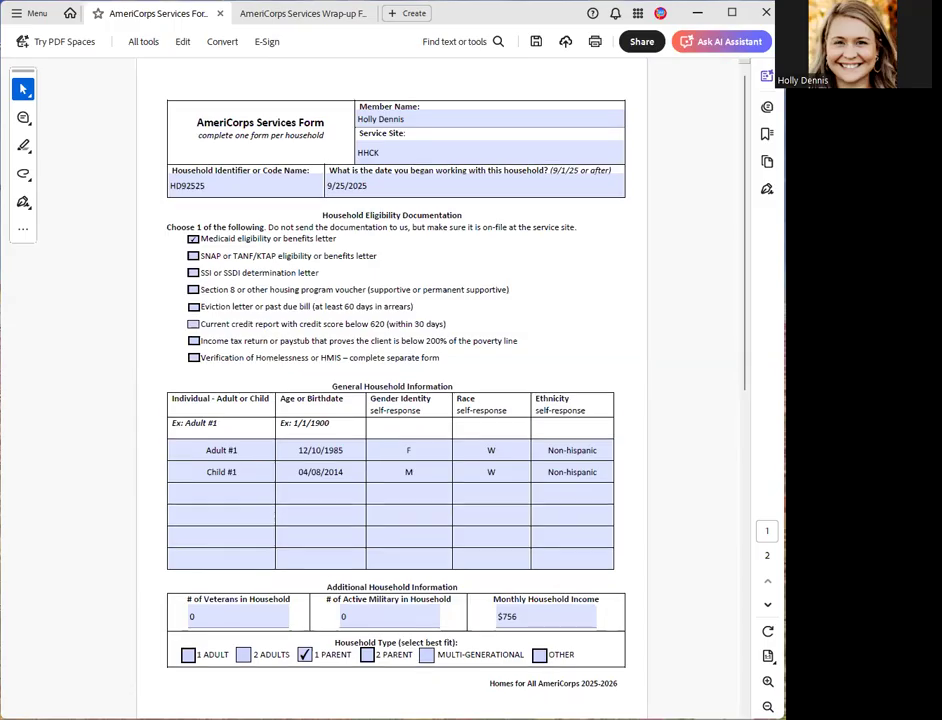